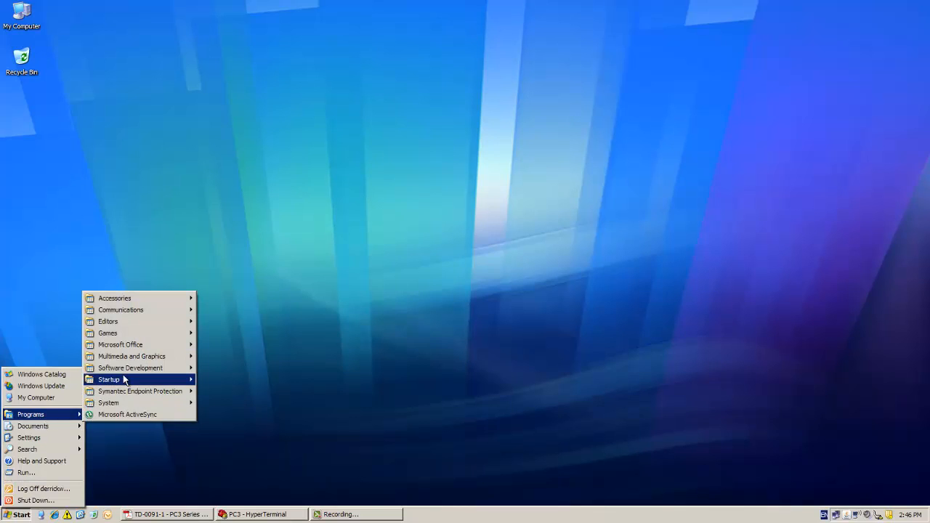
- Start the ISaGRAF 5.2 workbench from the ICS Triplex software development programs
mouse_move(132, 368)
mouse_move(224, 262)
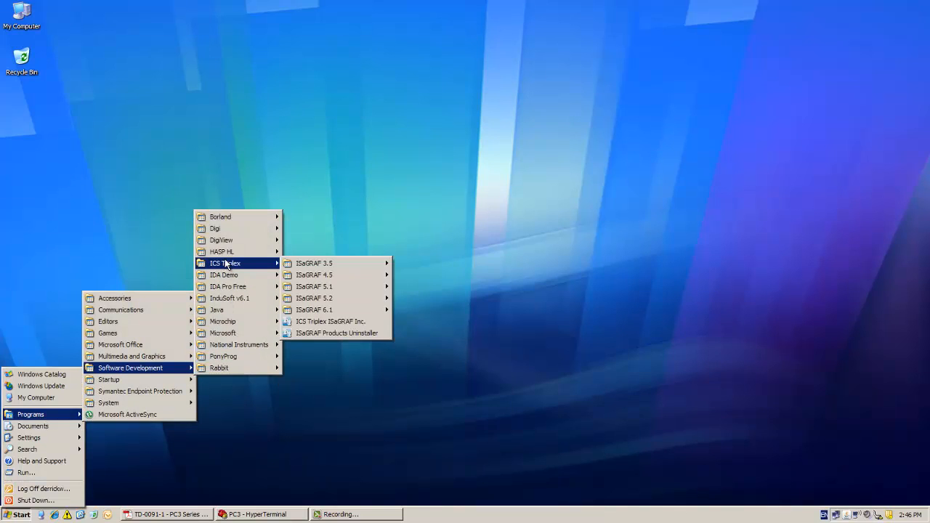
mouse_move(319, 299)
left_click(424, 310)
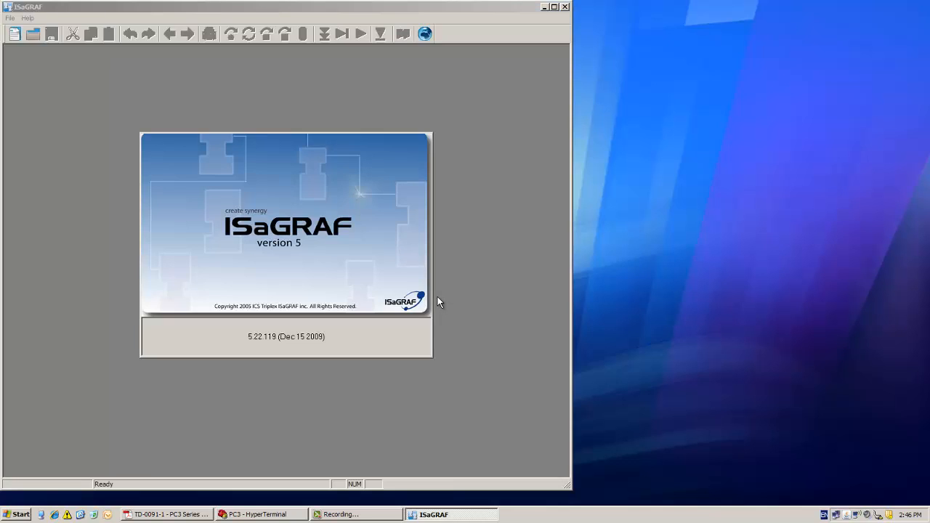
- Create a new project named TestWeb in D:\ using the Prjmonoresource template
left_click(18, 37)
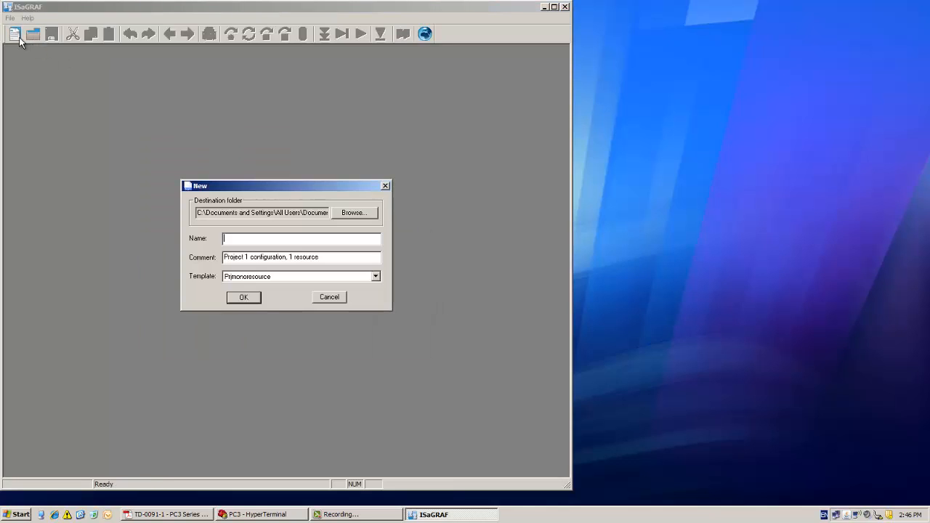
left_click(352, 214)
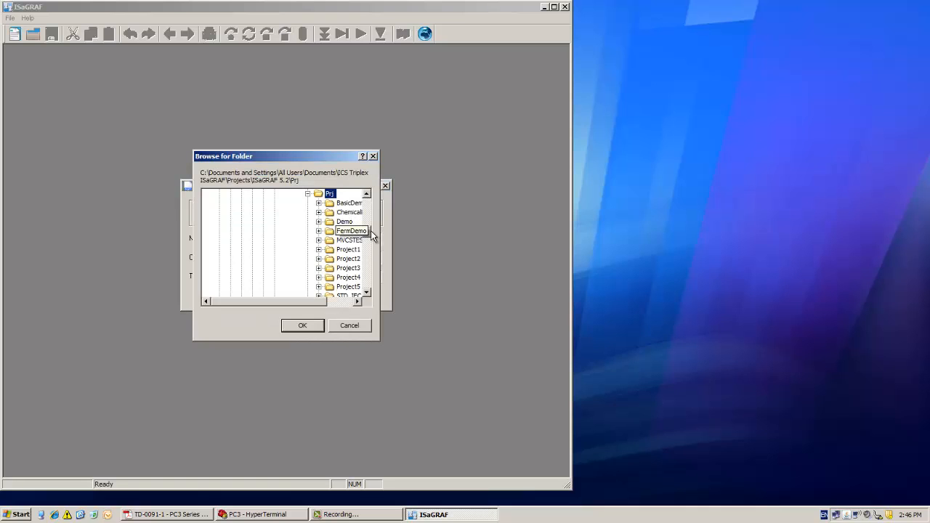
left_click(230, 221)
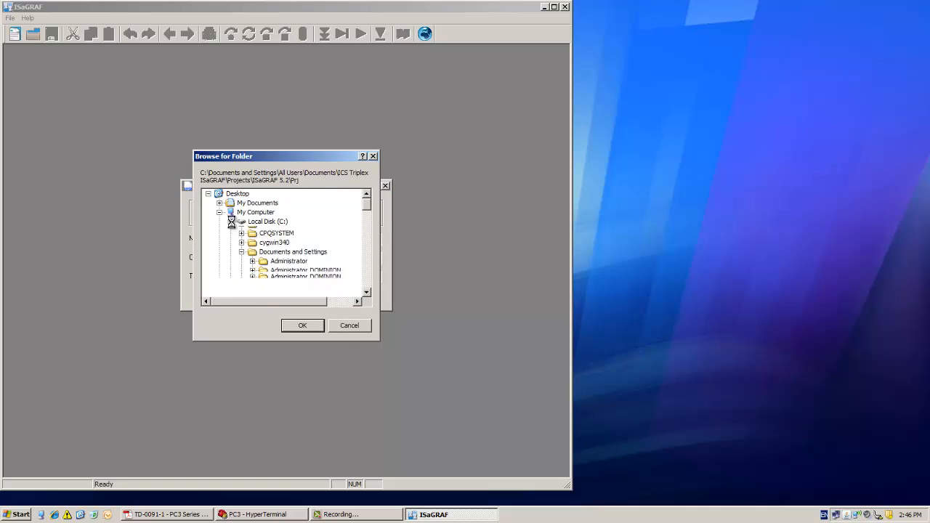
left_click(266, 230)
left_click(302, 325)
left_click(251, 237)
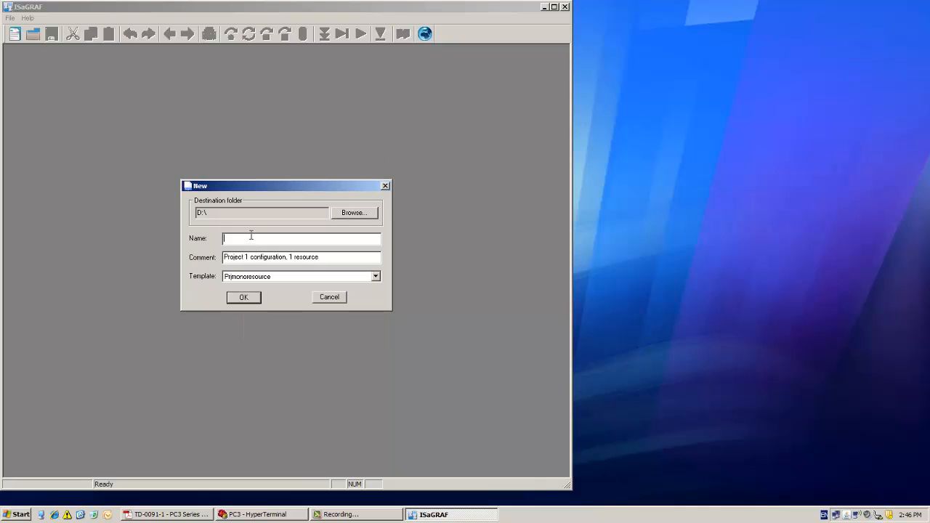
type("TestWeb")
left_click(247, 298)
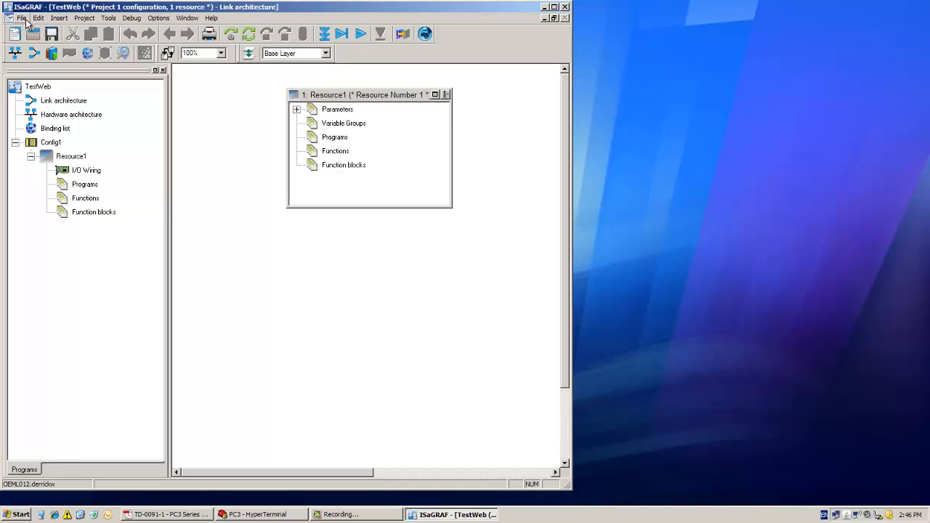
- Import the PLC definition file PC3-Target_L.tdb from C:\TEMP into the project
left_click(22, 17)
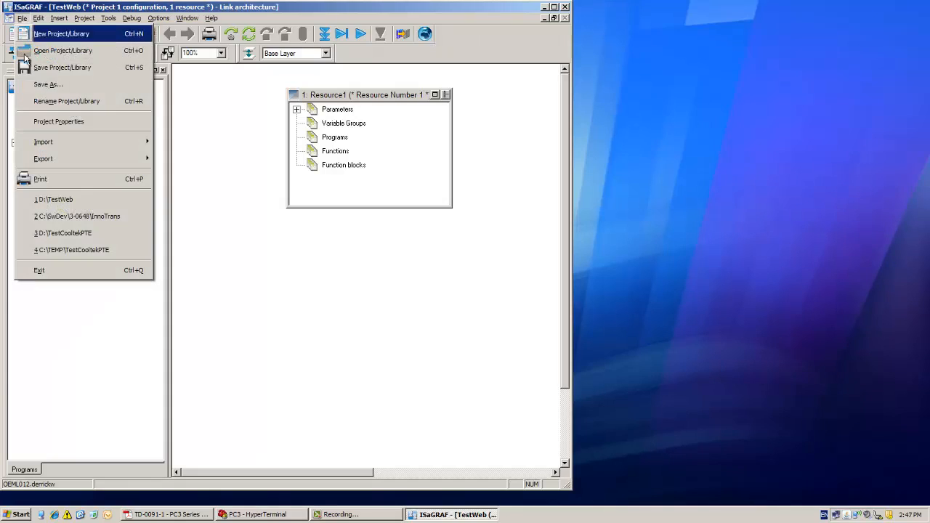
mouse_move(61, 146)
left_click(175, 142)
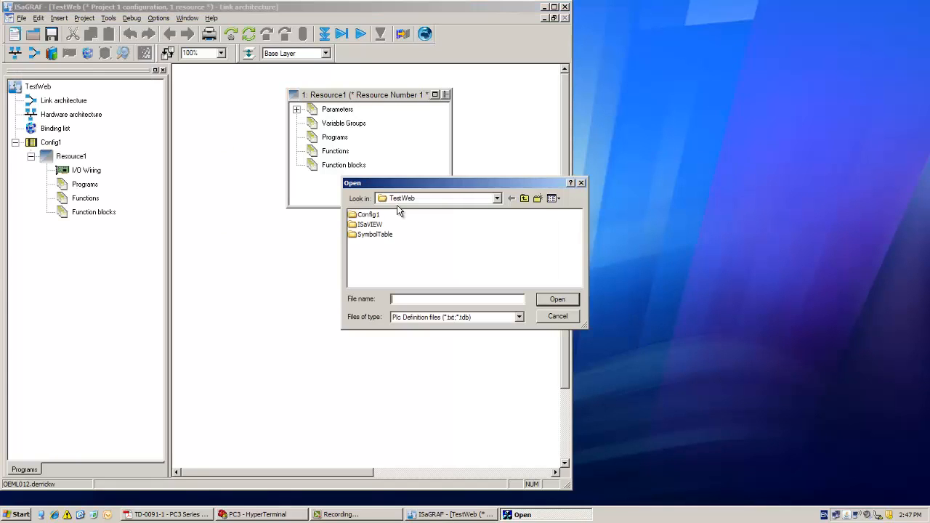
left_click(404, 199)
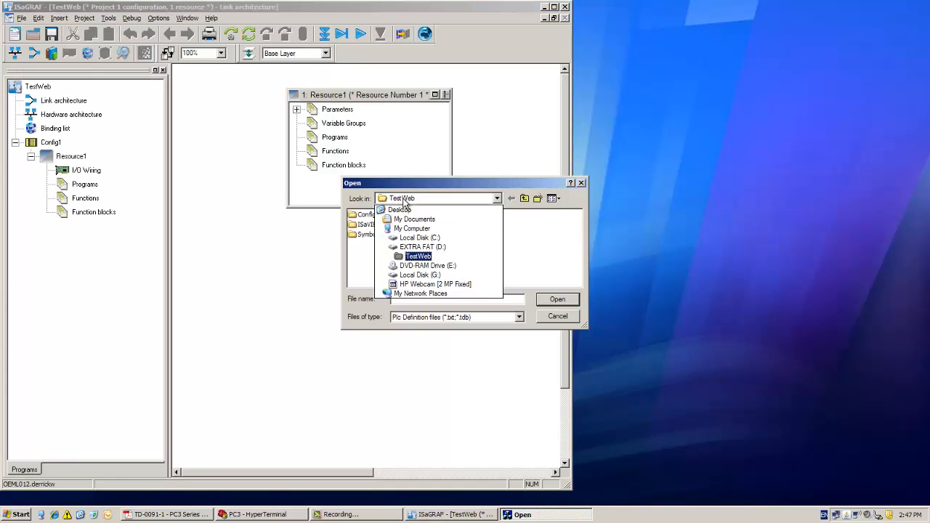
left_click(411, 238)
left_click(527, 283)
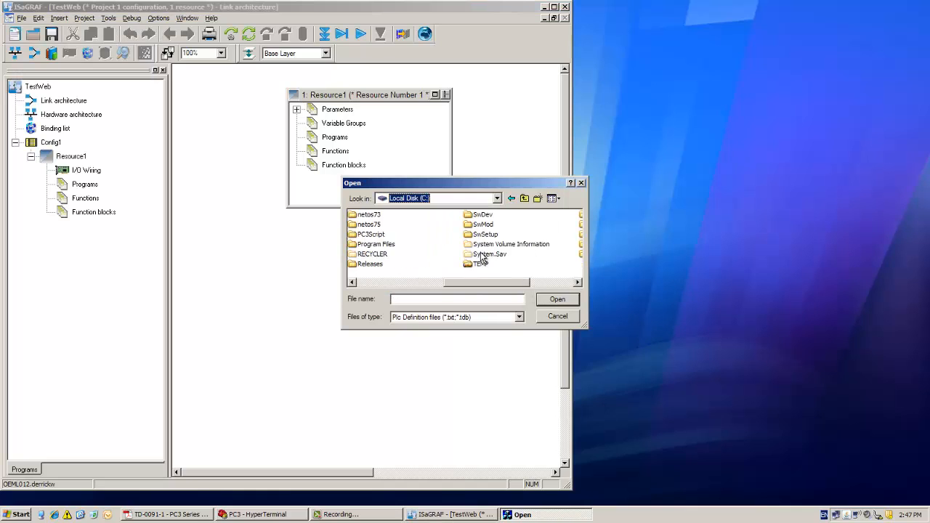
double_click(478, 264)
left_click(476, 284)
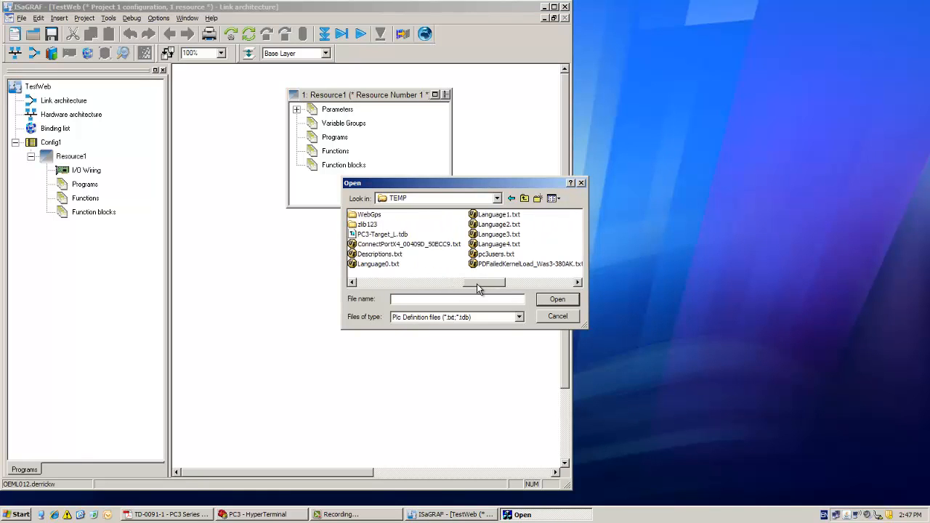
double_click(382, 233)
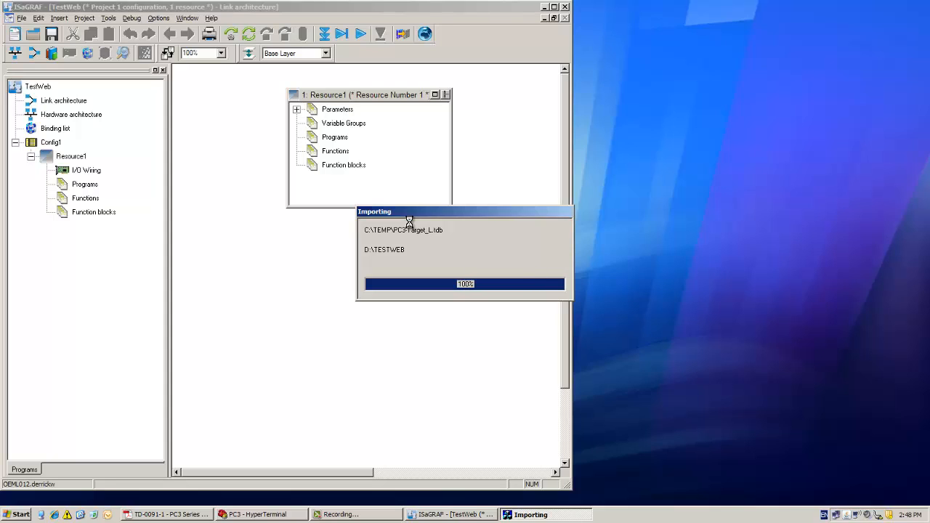
- Show the project's hardware architecture and insert an ETCP network
right_click(330, 284)
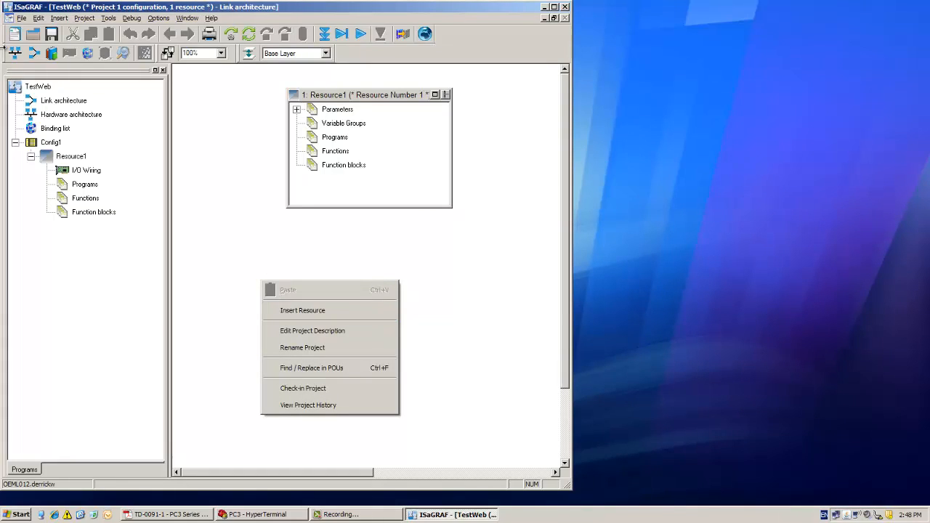
left_click(9, 53)
right_click(324, 232)
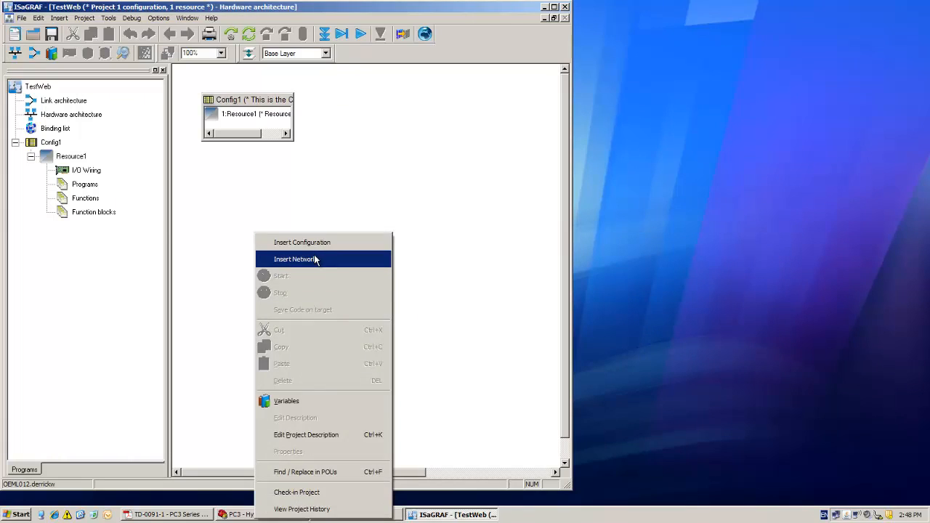
left_click(314, 256)
left_click(265, 316)
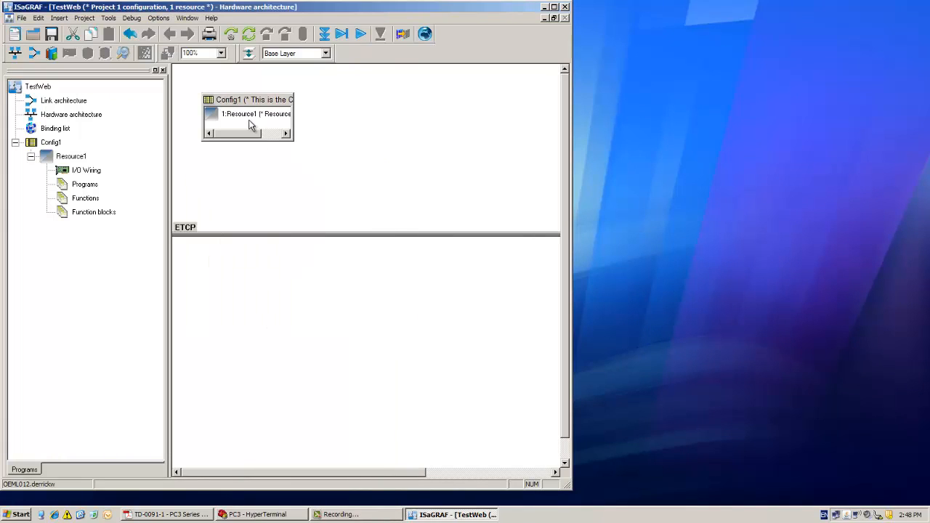
- Connect Config1 to the ETCP network and widen the Config1 block, shifting the connection line to match
left_click_drag(246, 100, 246, 232)
left_click(266, 314)
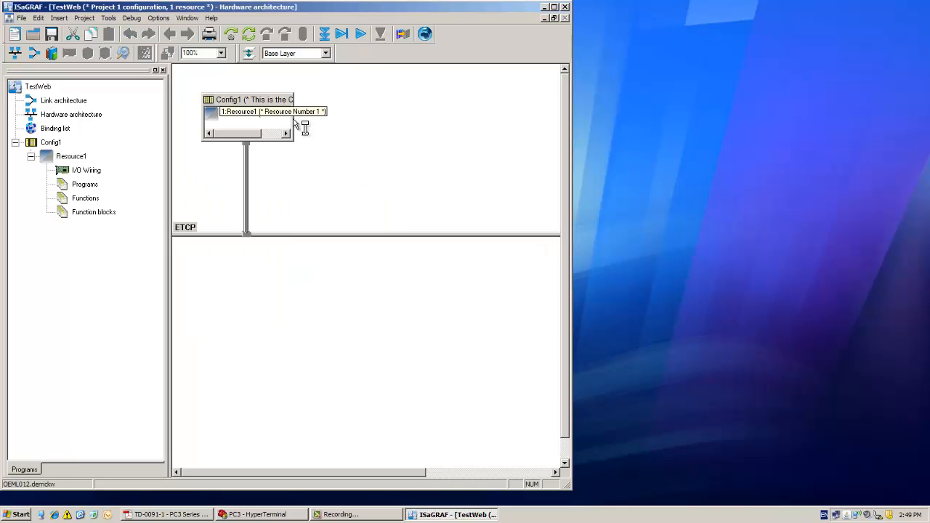
left_click(272, 100)
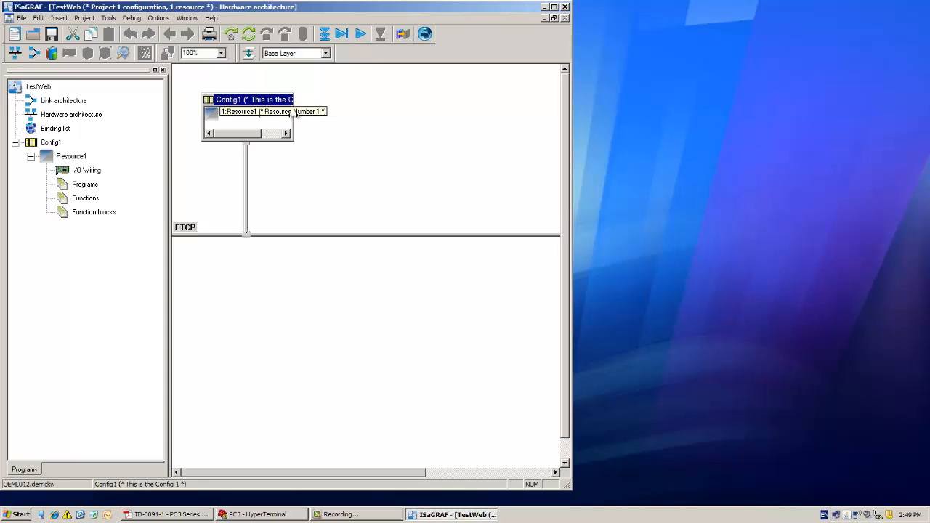
left_click_drag(294, 116, 395, 117)
left_click_drag(247, 184, 289, 179)
- Set the IP address of the connection between Config1 and the ETCP network to 10.20.5.17
double_click(287, 184)
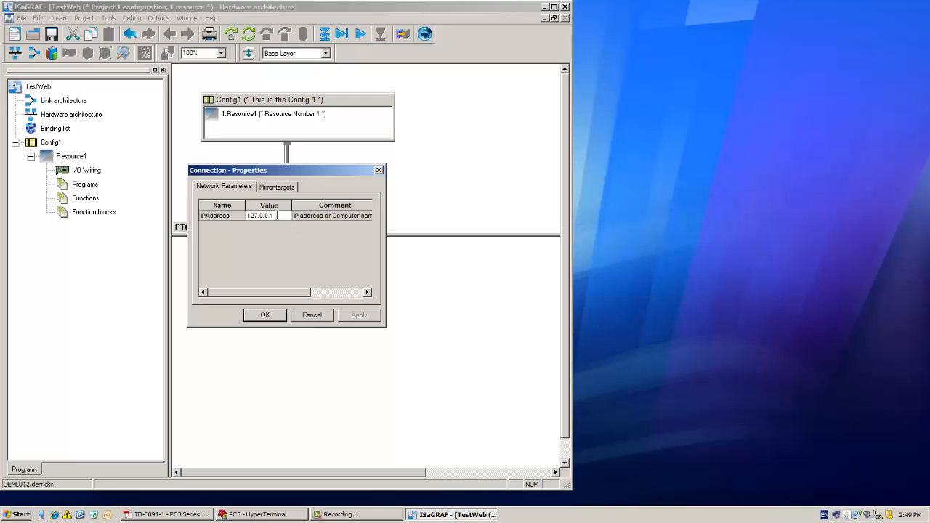
left_click_drag(277, 215, 217, 216)
type("49")
key("BackSpace")
key("BackSpace")
type("10.20.5.176")
left_click(276, 315)
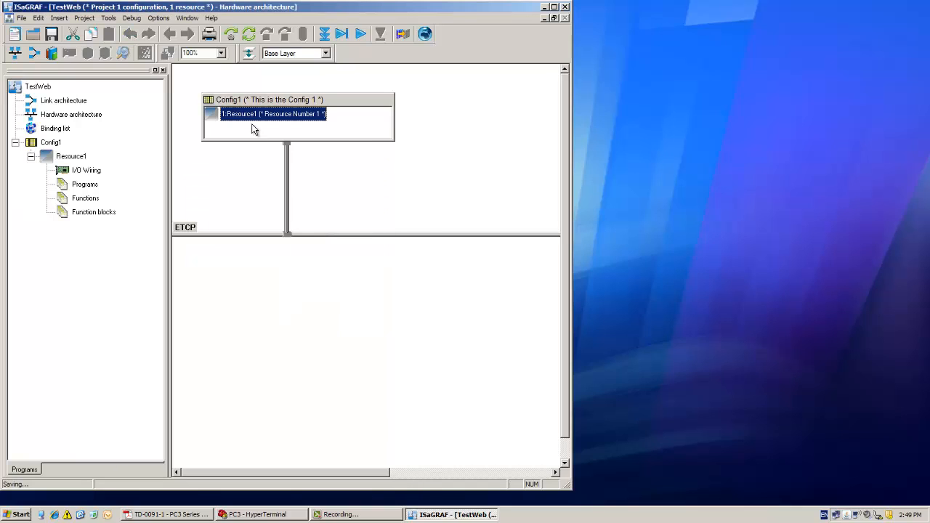
- Set the hardware target of Config1 to PC3-TARGET_L
right_click(245, 102)
left_click(229, 234)
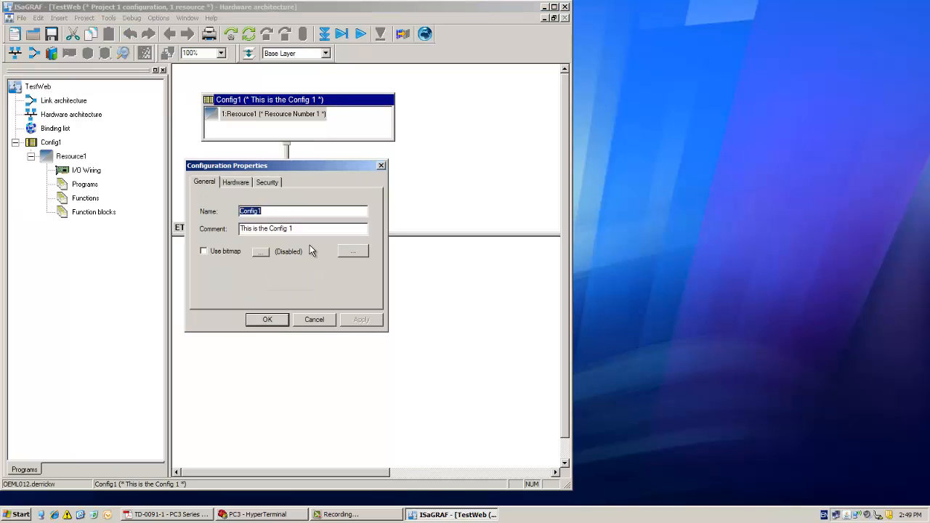
left_click(237, 182)
left_click(267, 203)
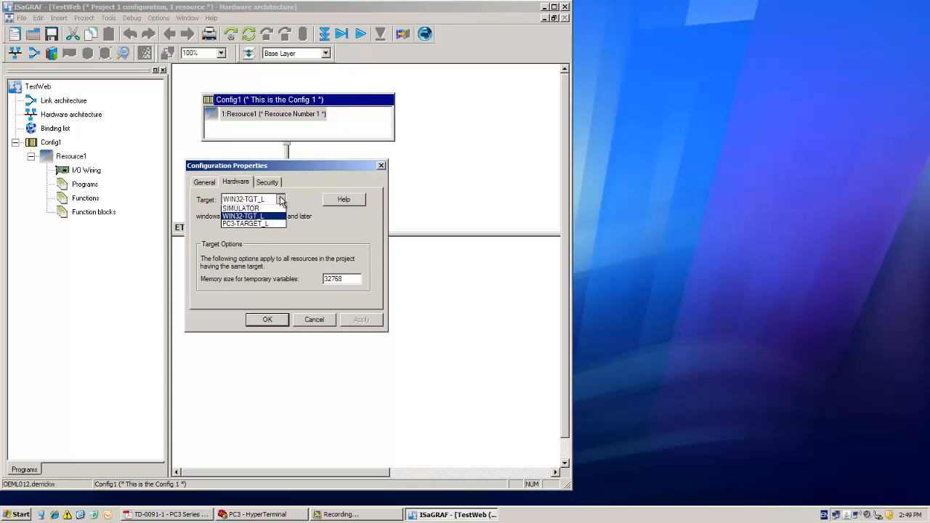
left_click(251, 222)
left_click(265, 321)
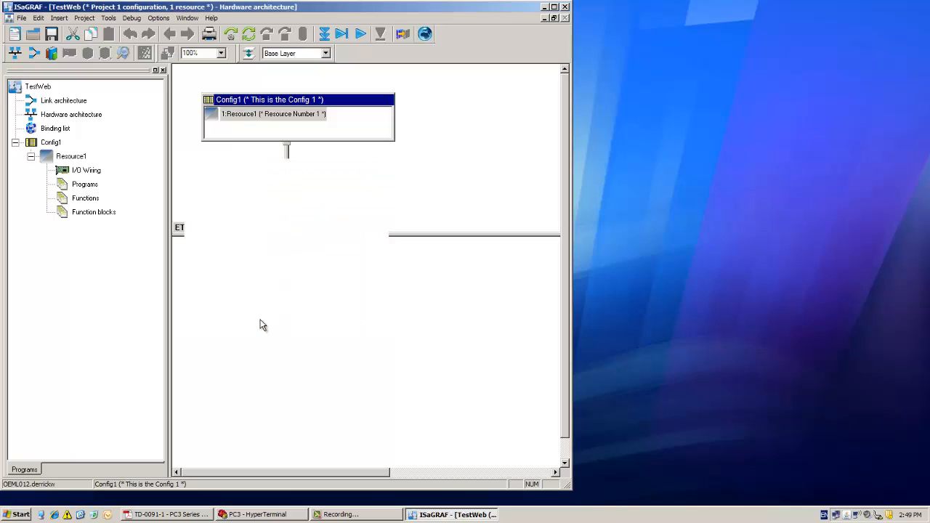
left_click(232, 164)
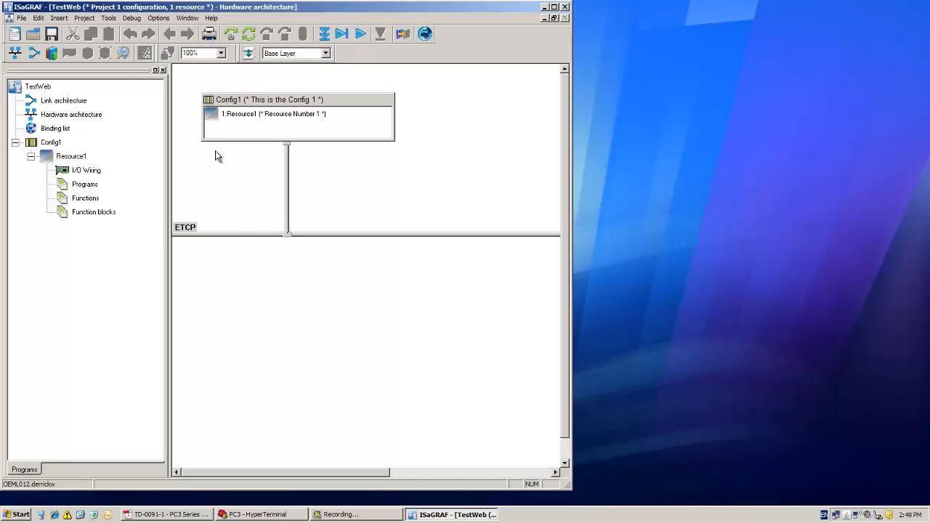
- Enable embedding of the symbol table in Resource1's code properties and choose the Complete Table option
left_click(245, 120)
right_click(244, 120)
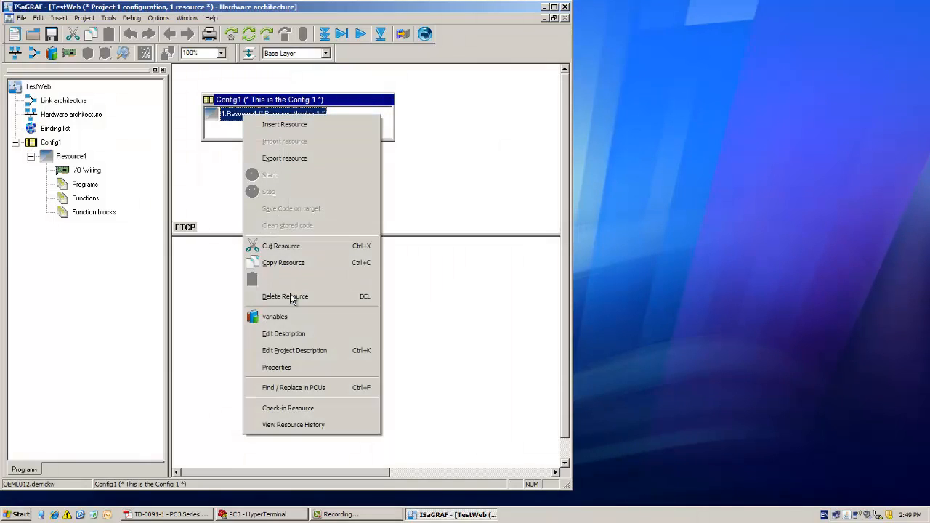
left_click(294, 369)
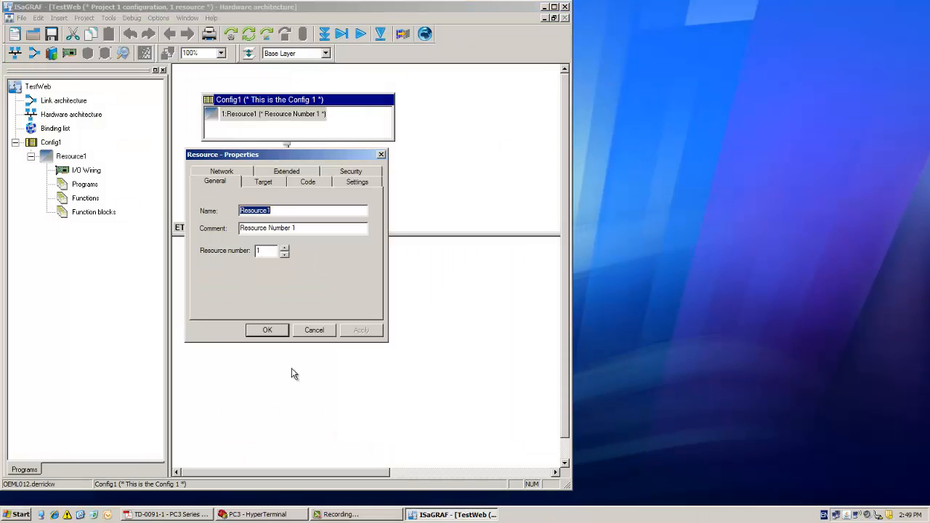
left_click(306, 184)
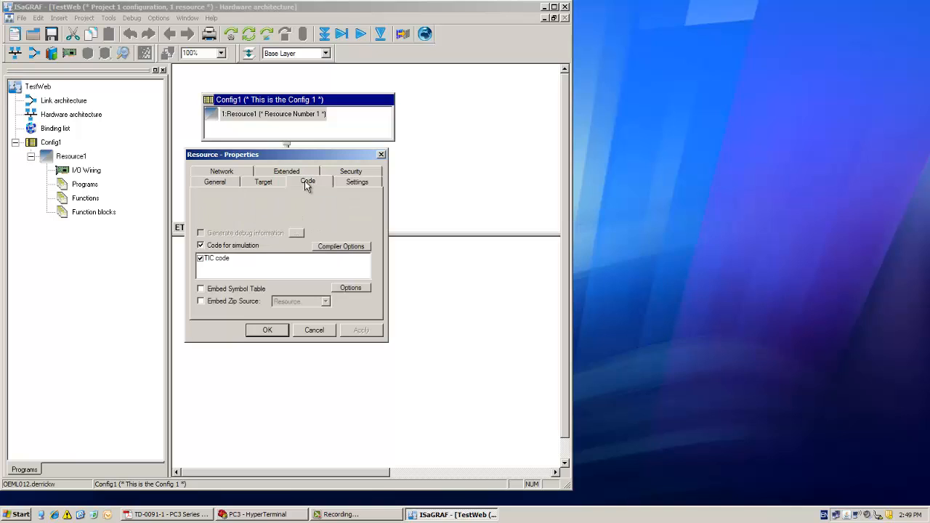
left_click(200, 289)
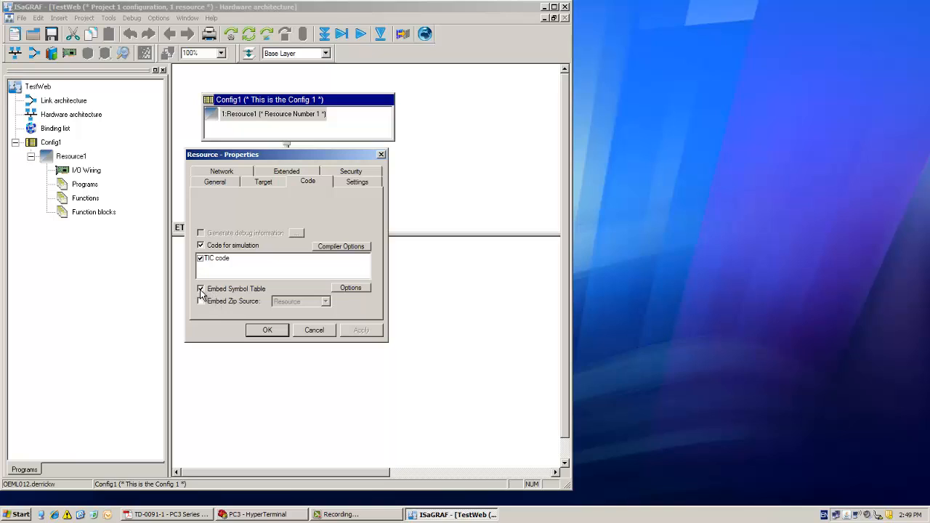
left_click(350, 287)
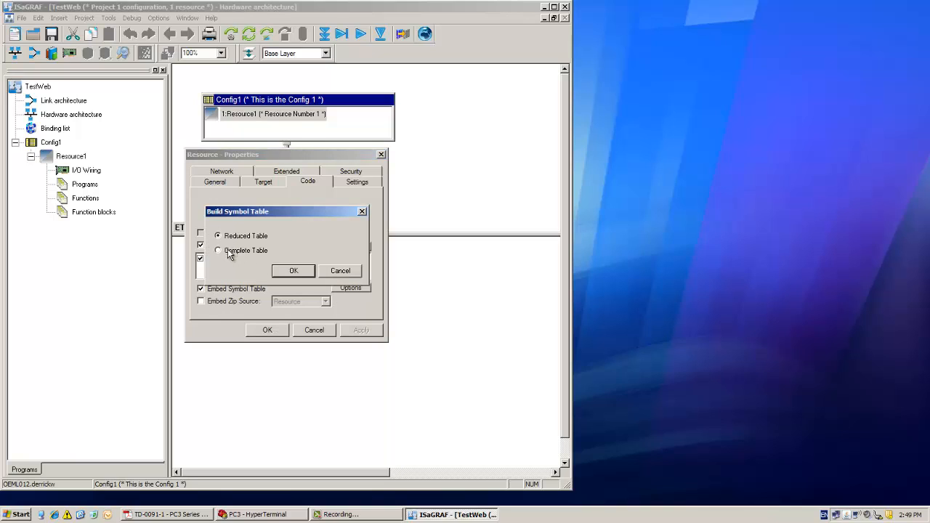
left_click(219, 251)
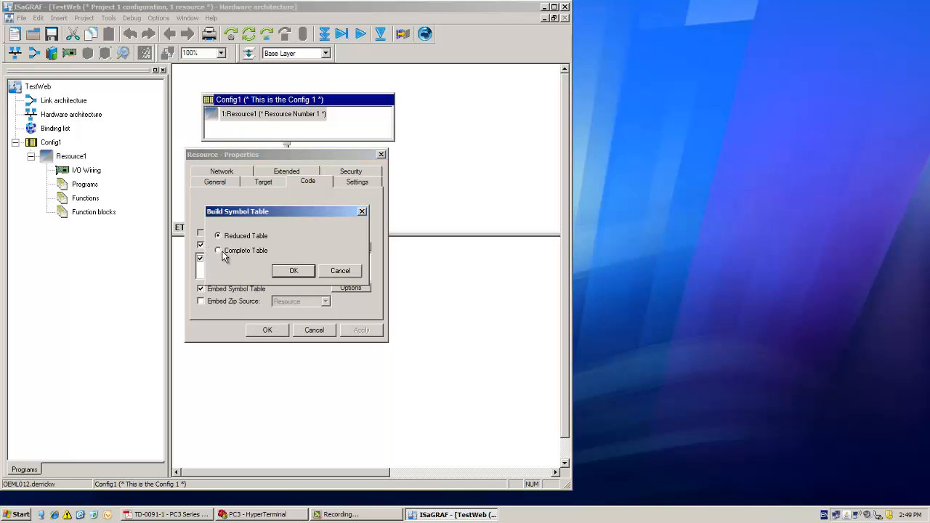
left_click(289, 271)
- Turn on triggered cycles for Resource1 with a cycle timing of 200 ms
left_click(357, 182)
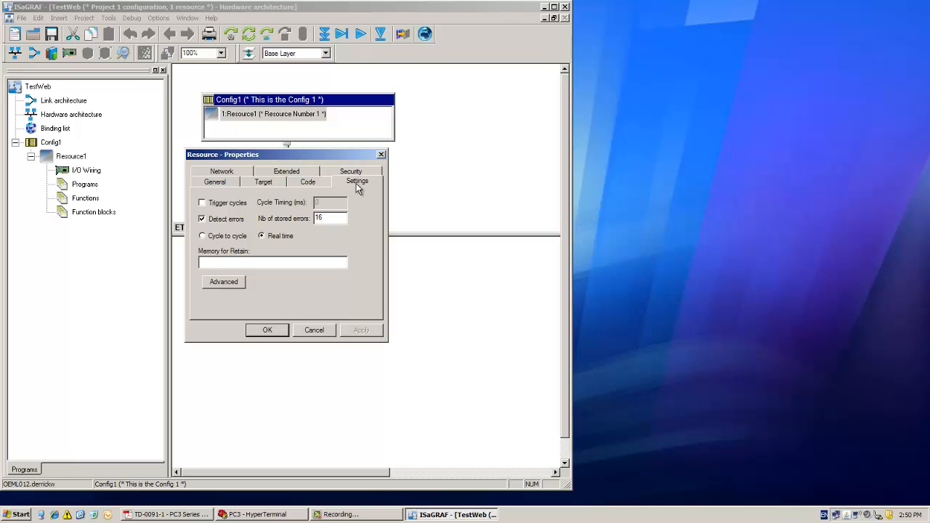
left_click(204, 203)
left_click(346, 203)
type("1")
key("BackSpace")
type("200")
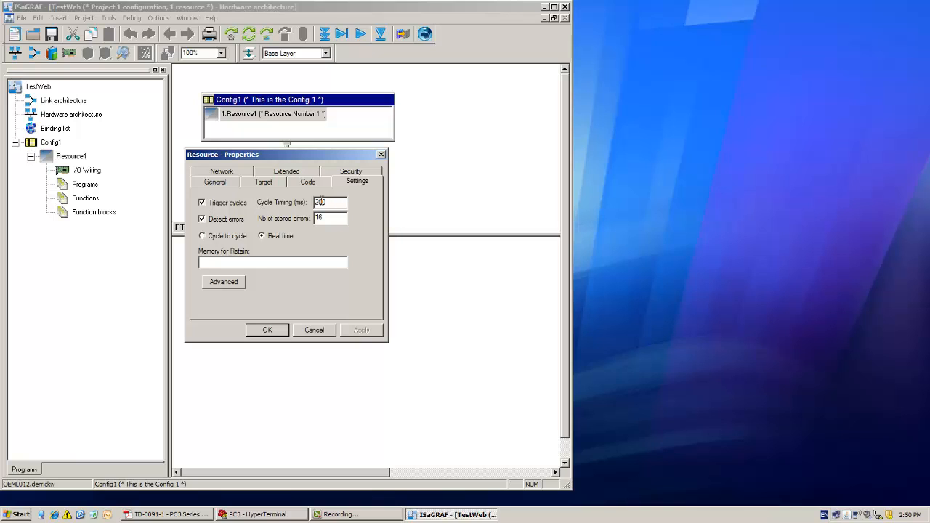
- Set Resource1's extended property appVersion to 1.00, accept the resource properties and save the project
left_click(285, 172)
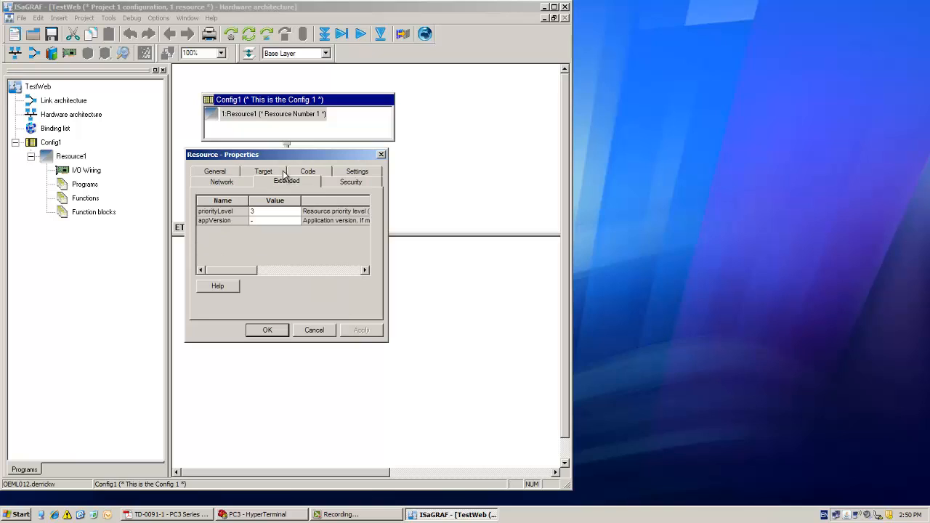
left_click(254, 222)
key("BackSpace")
type("1.00")
left_click(263, 330)
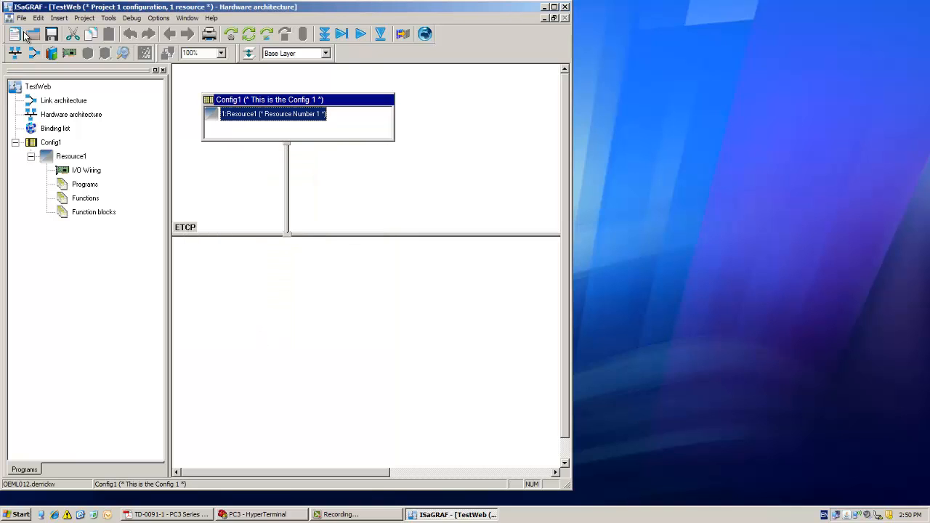
left_click(51, 34)
- Add the Modbus WebServer device for web diagnosis to Resource1's I/O wiring, with device index 0 and 1 channel
left_click(68, 55)
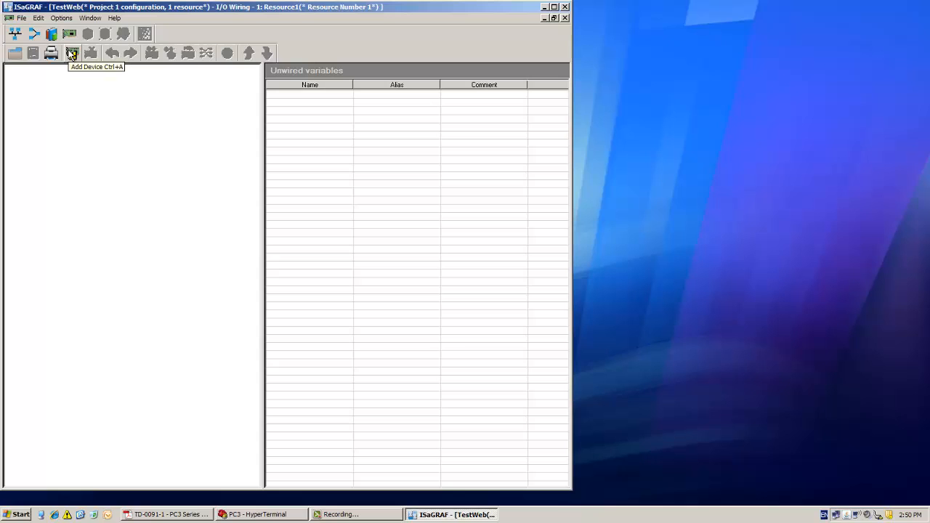
left_click(72, 54)
left_click(398, 188)
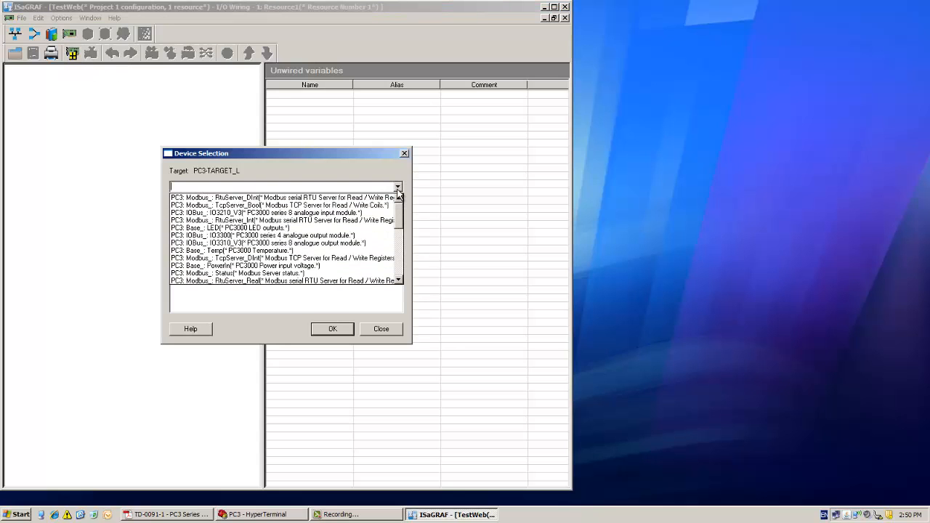
scroll(401, 221, "down", 1)
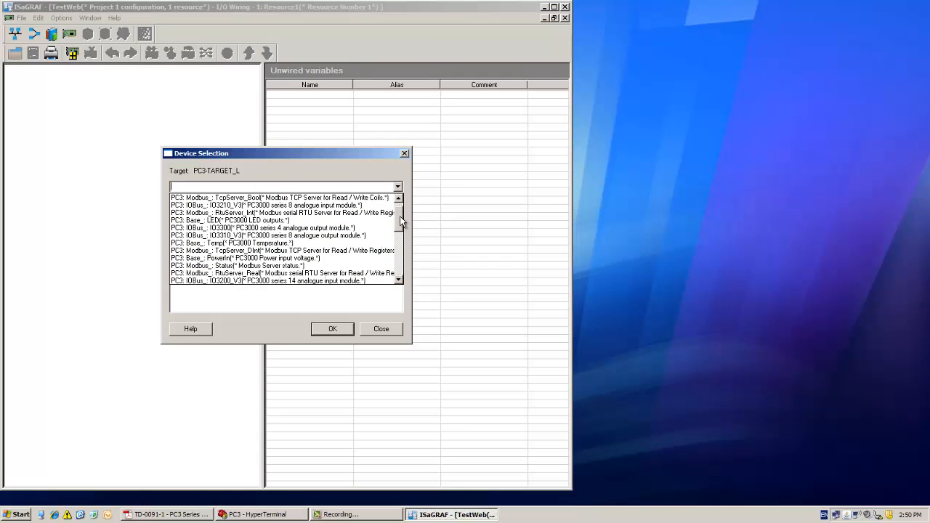
scroll(401, 222, "up", 1)
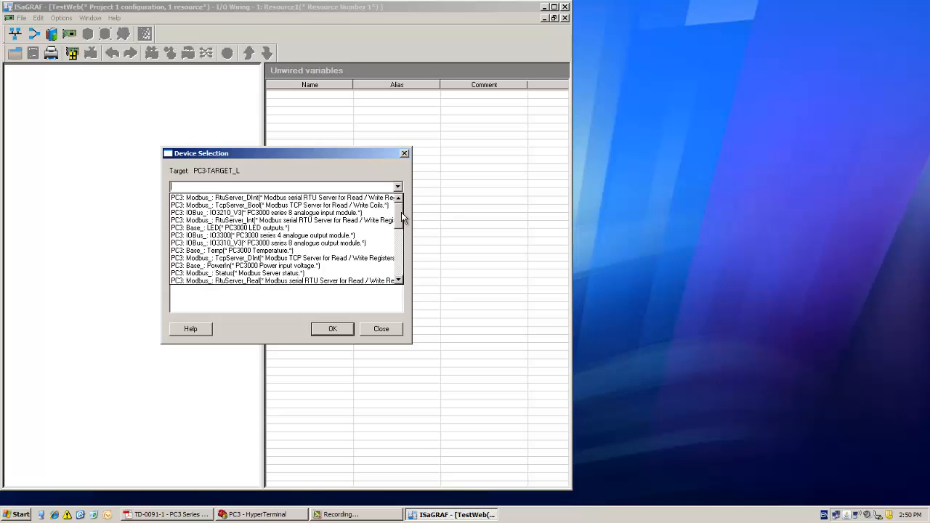
scroll(403, 227, "down", 3)
scroll(403, 228, "down", 2)
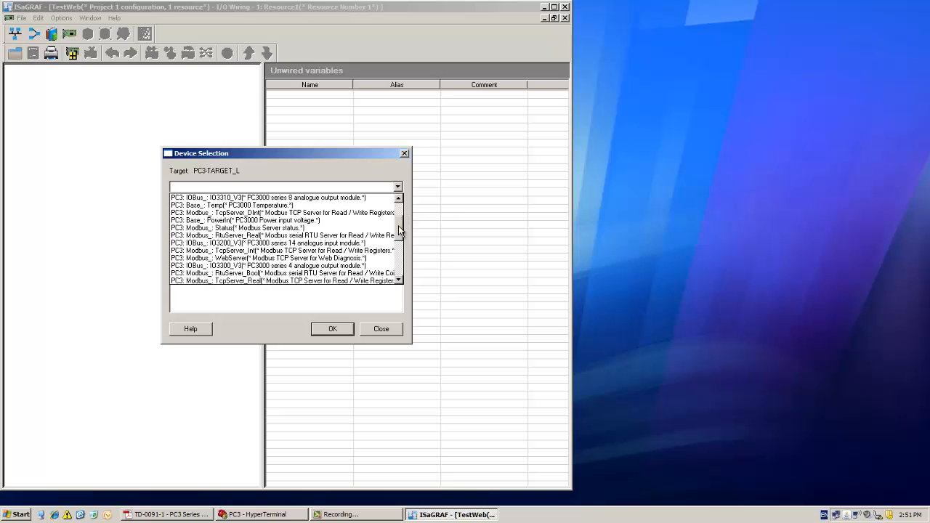
left_click(216, 263)
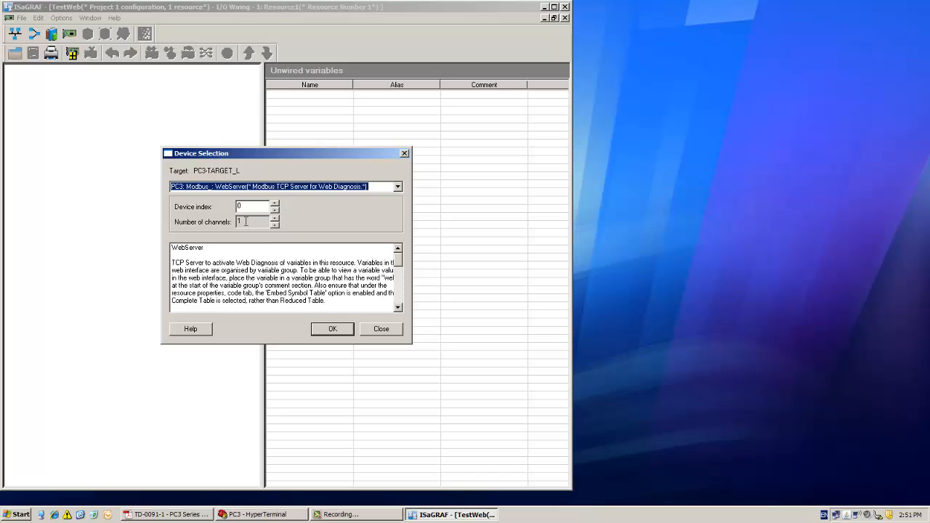
left_click(332, 327)
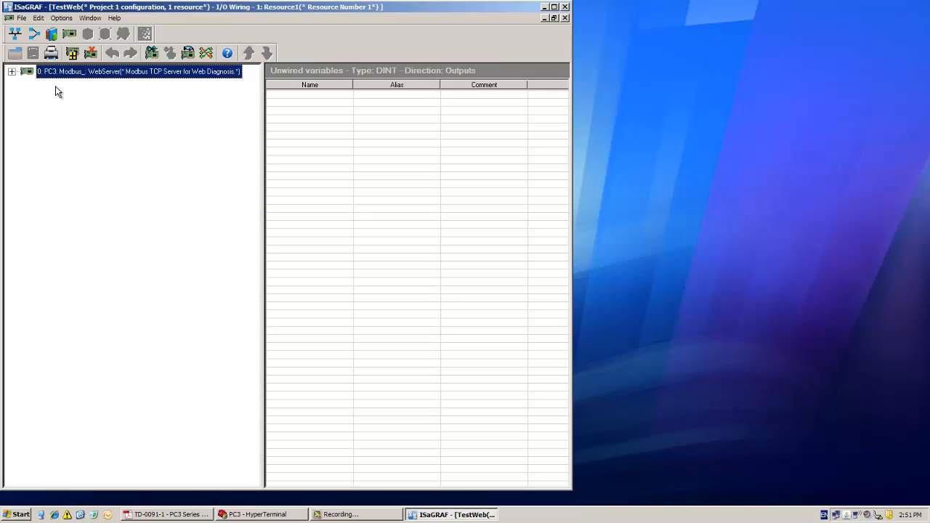
- Add the Modbus Status device with device index 1 and 1 channel, and close the I/O wiring
left_click(73, 53)
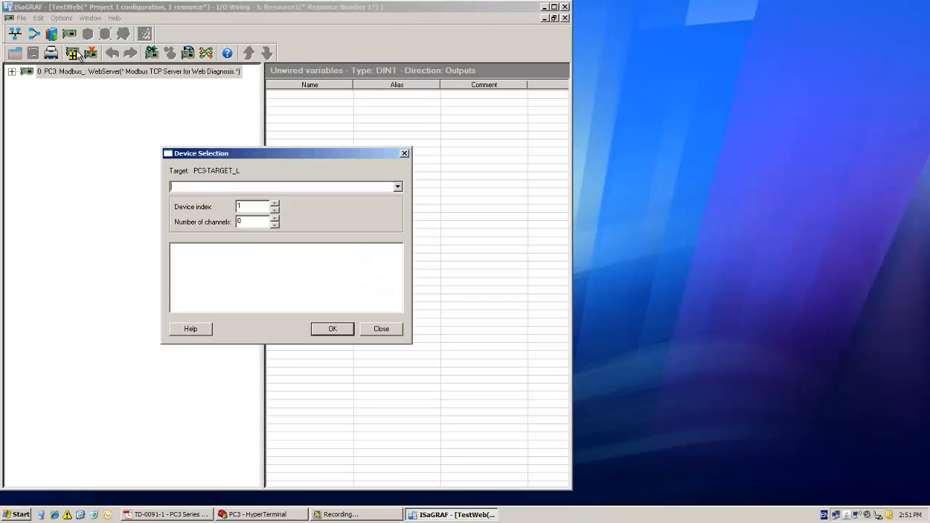
left_click(398, 187)
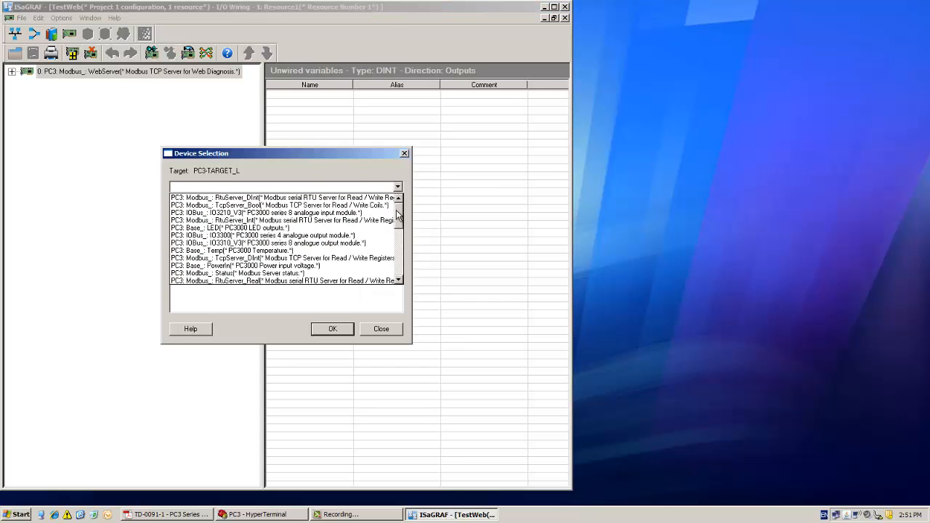
left_click_drag(398, 215, 399, 221)
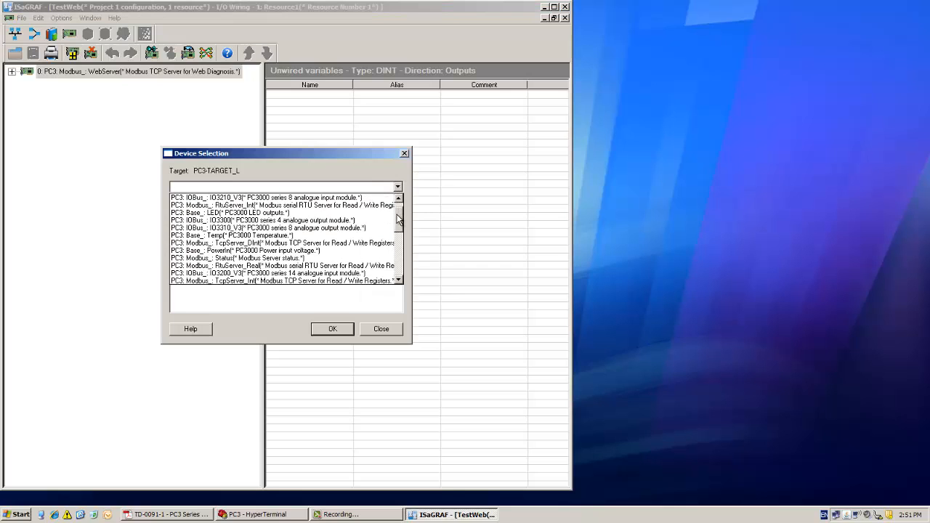
left_click(252, 258)
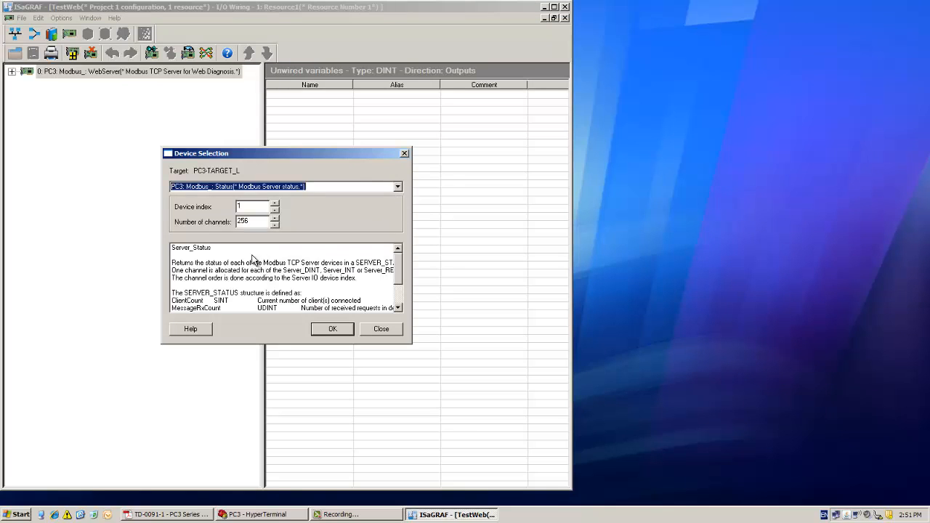
double_click(245, 222)
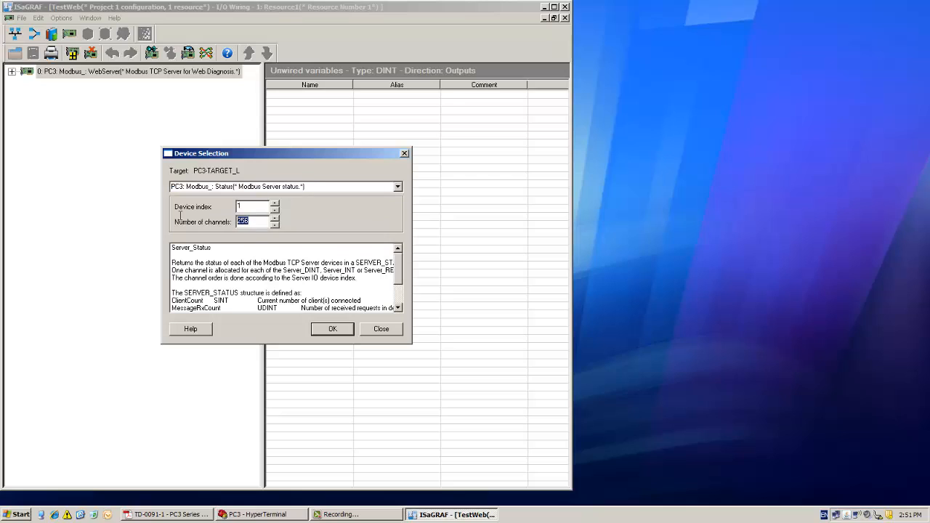
type("1")
left_click(338, 331)
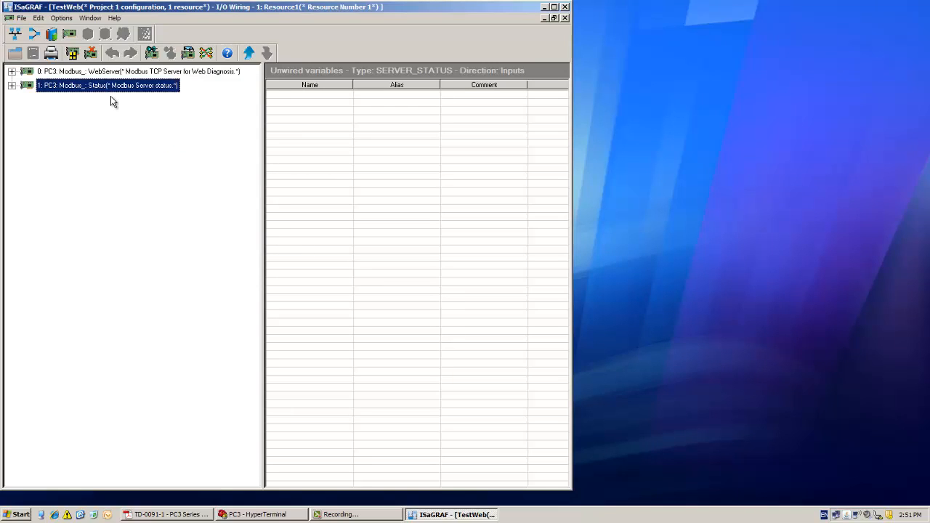
left_click(565, 17)
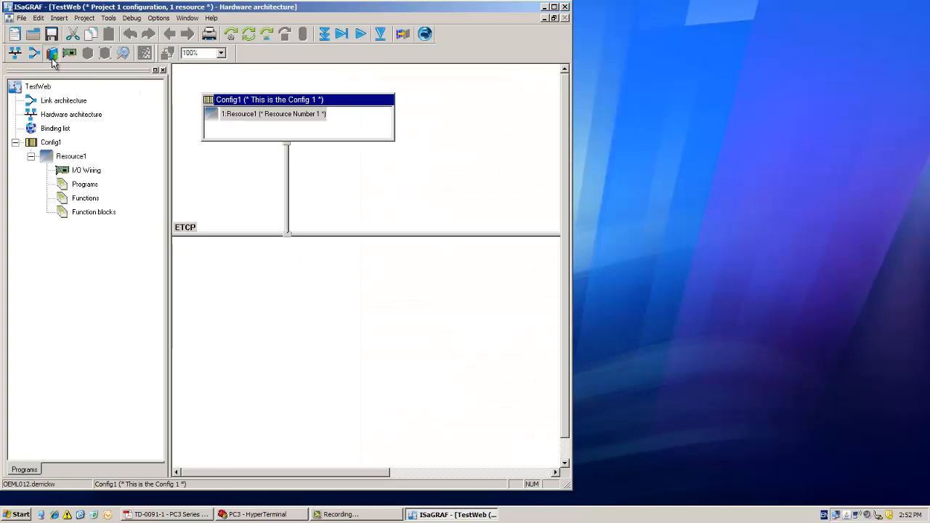
- Create a global variable named WebStatus for Resource1 in the dictionary
left_click(51, 53)
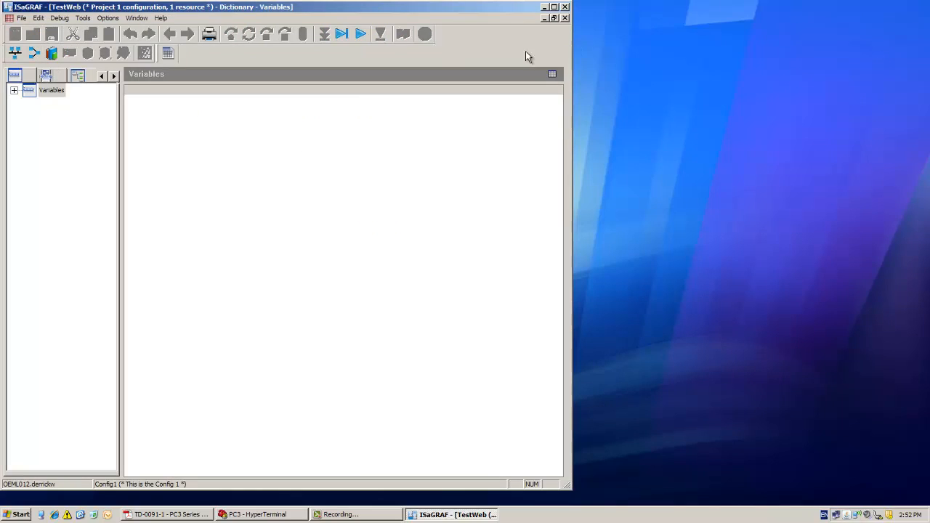
double_click(20, 92)
left_click(29, 104)
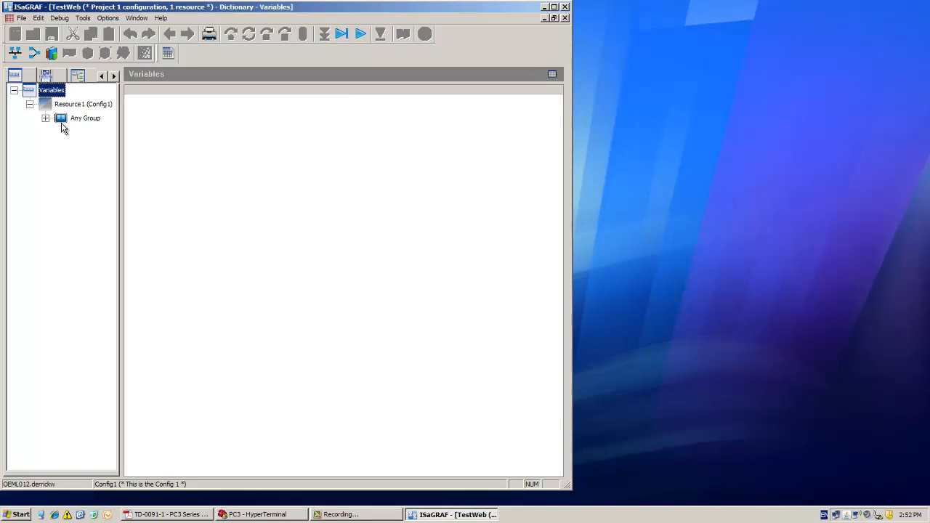
left_click(45, 118)
left_click(99, 146)
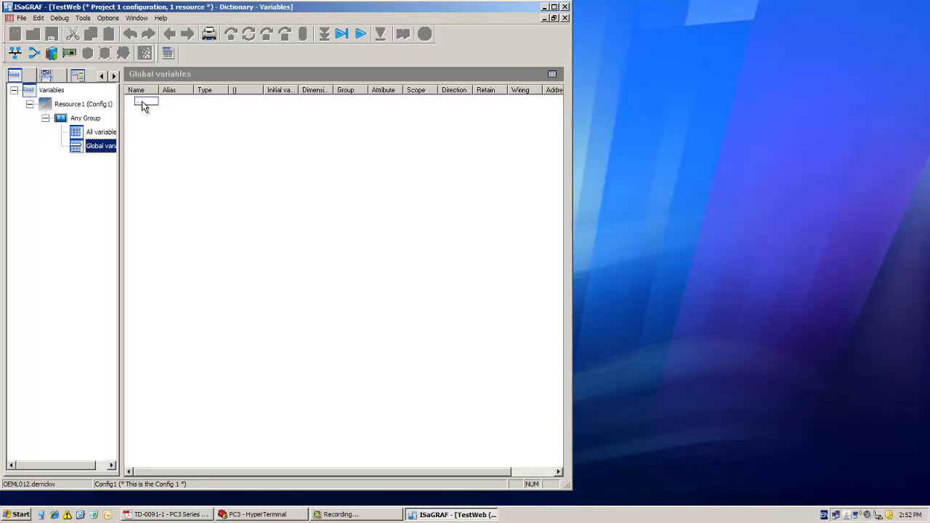
left_click(141, 103)
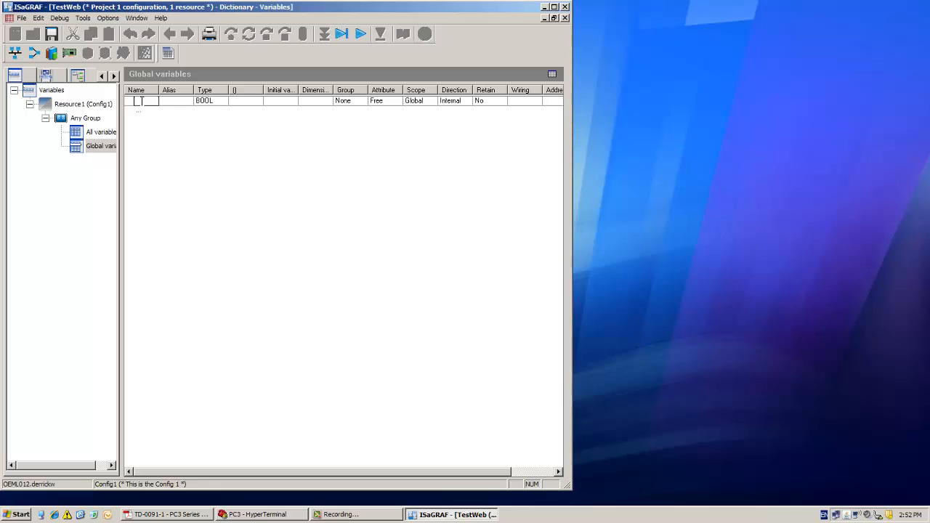
type("Web")
type("Status")
key("Return")
- Set the WebStatus variable's type to SERVER_STATUS and widen the Name column to fit the full variable name
left_click(207, 102)
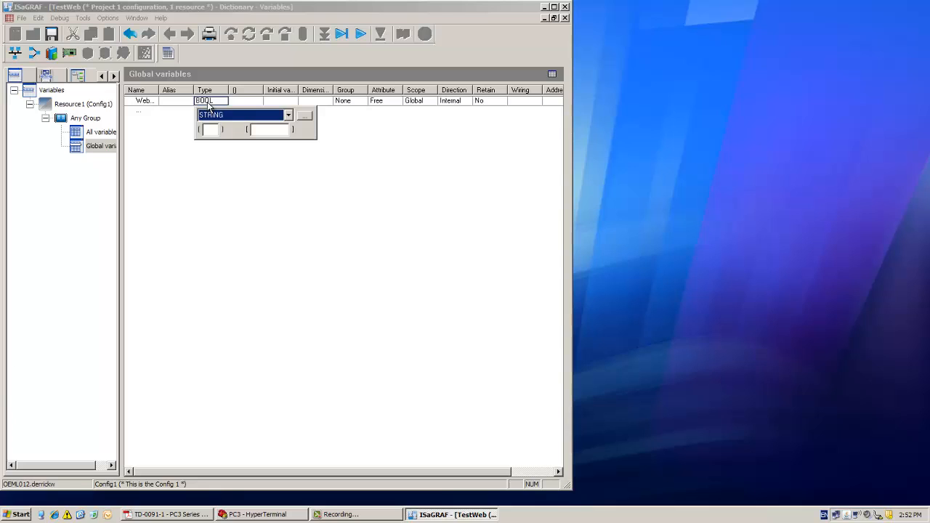
type("ERVER_STATUS")
key("Return")
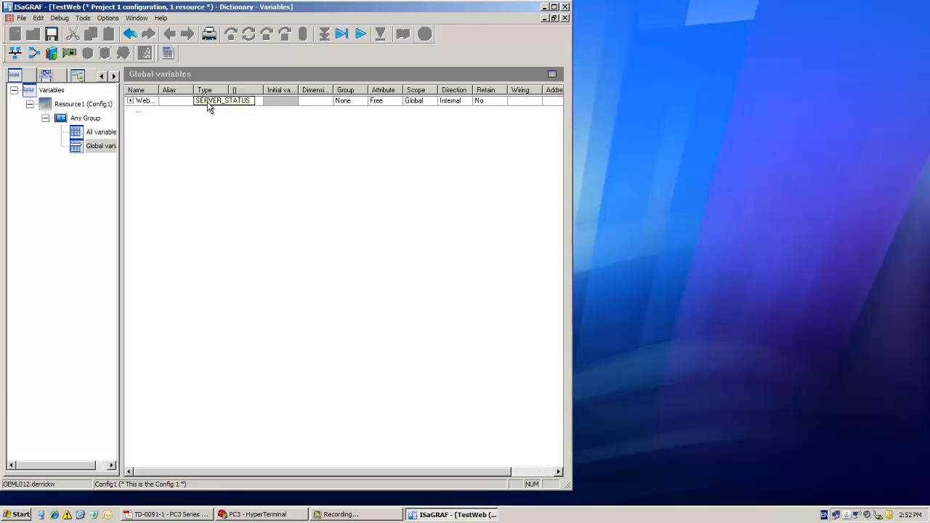
left_click_drag(158, 90, 209, 93)
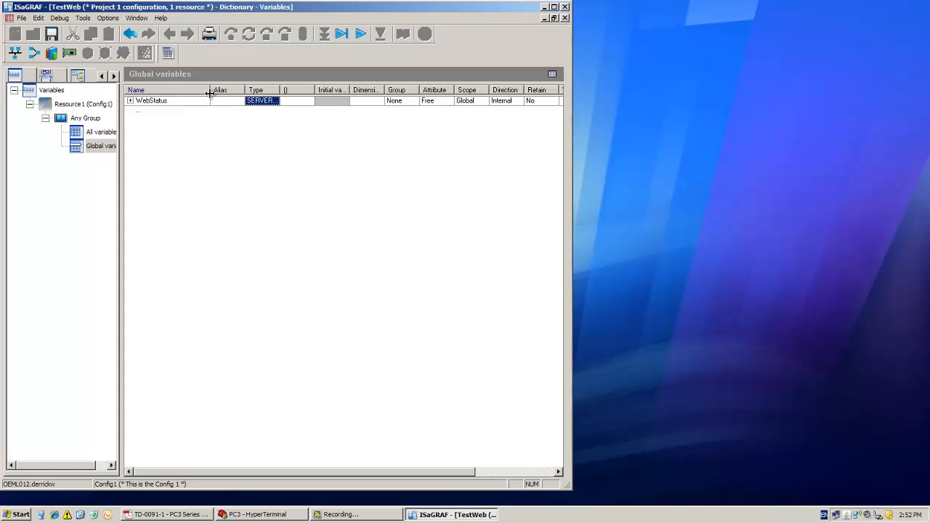
- Set WebStatus's direction to Input and its attribute to Read, and save the dictionary
left_click_drag(571, 158, 737, 158)
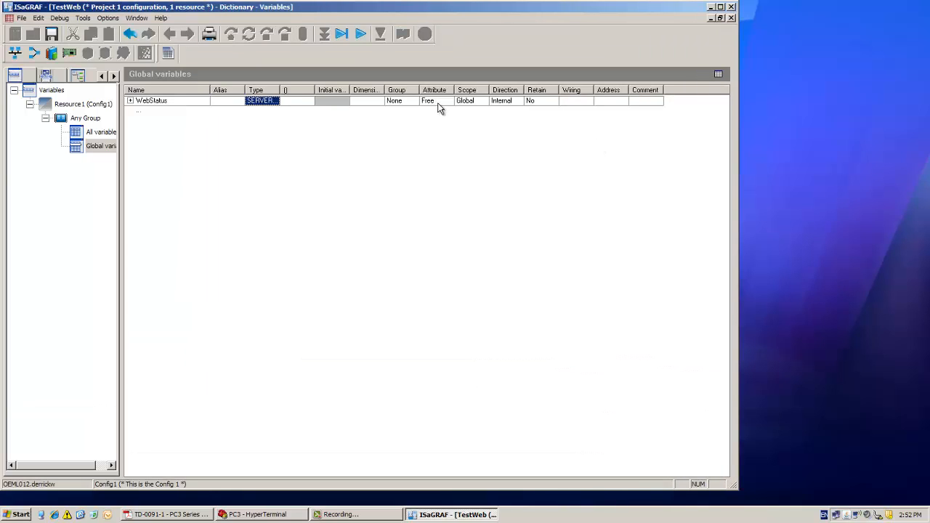
left_click(509, 101)
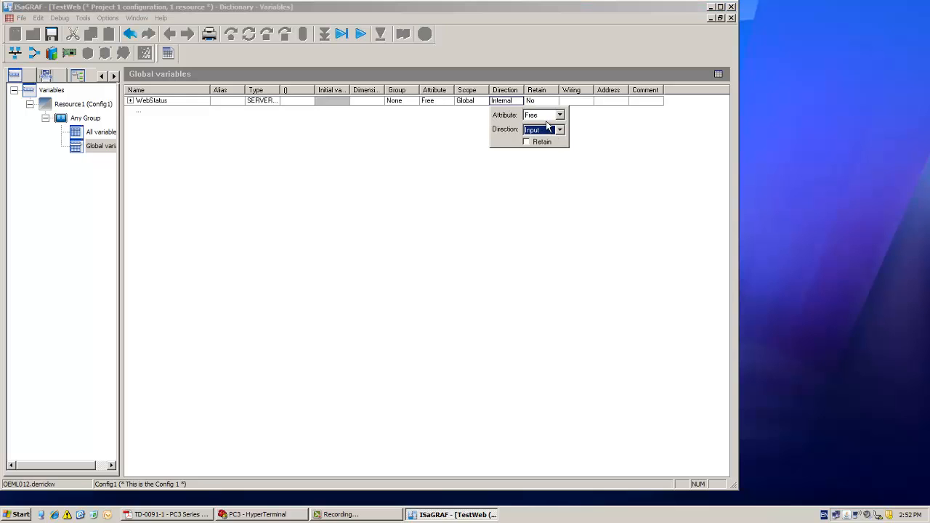
left_click(544, 116)
left_click(540, 126)
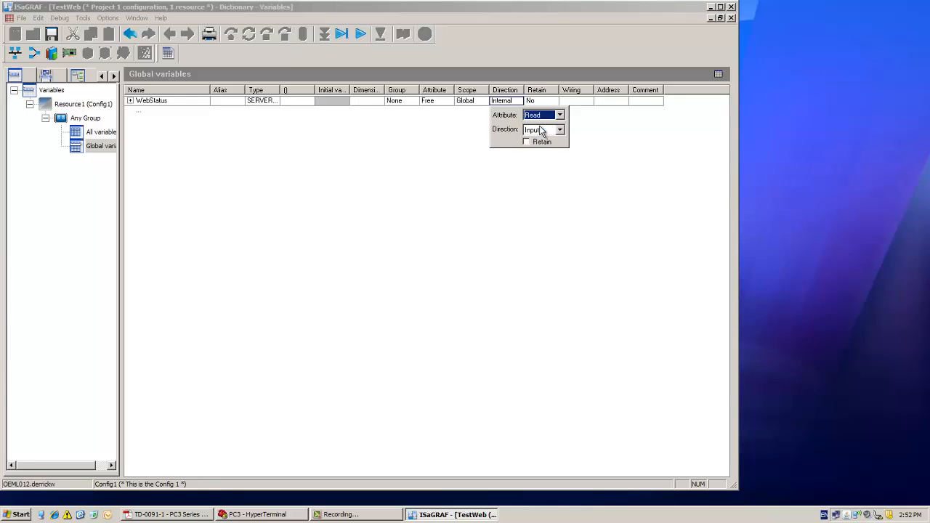
left_click(396, 101)
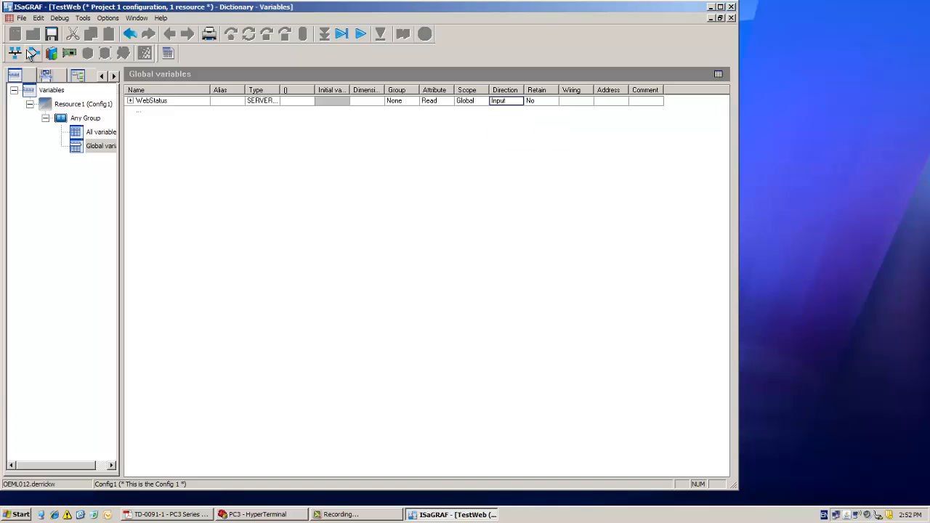
left_click(51, 35)
- Wire the WebStatus variable to channel %IU1.0 of the Modbus Status device, save and close the I/O wiring
left_click(69, 53)
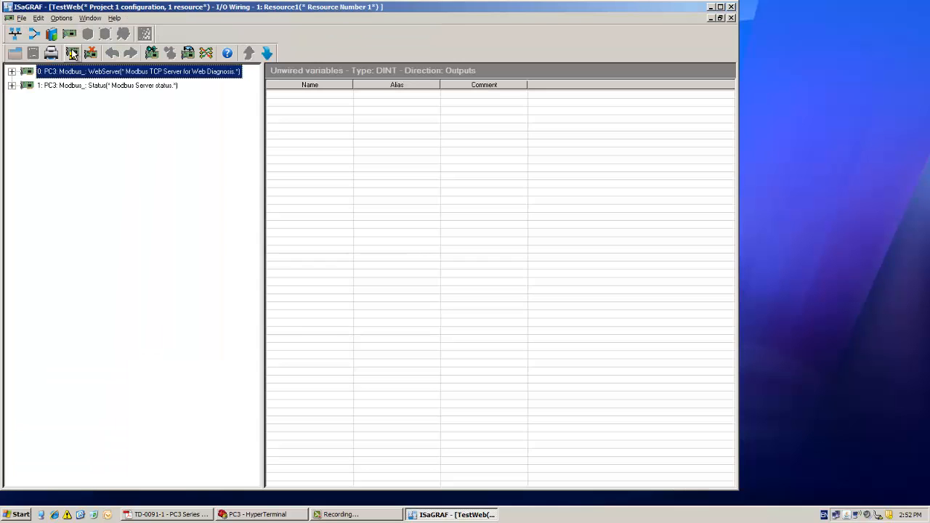
left_click(12, 85)
left_click(44, 100)
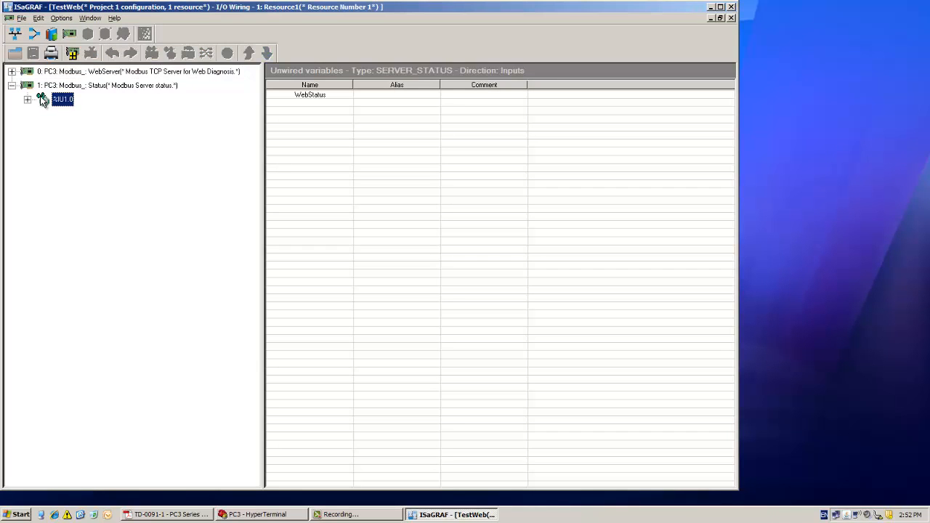
double_click(322, 98)
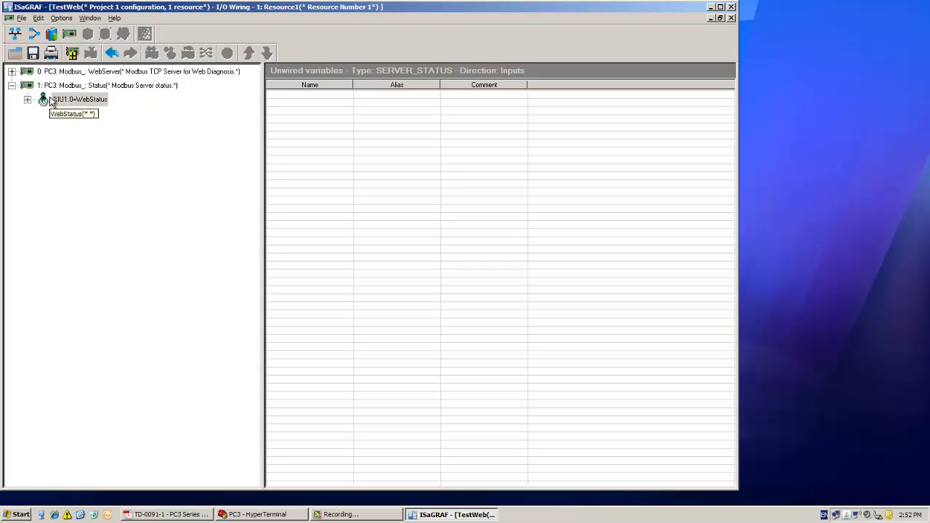
left_click(33, 53)
left_click(731, 17)
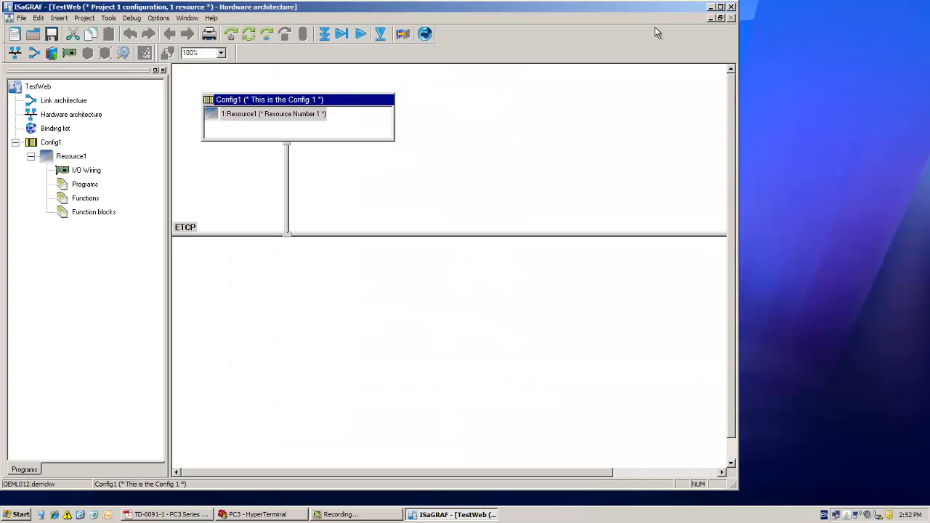
- Examine the member fields of the WebStatus structure in the global variables list, and close the dictionary
left_click(52, 53)
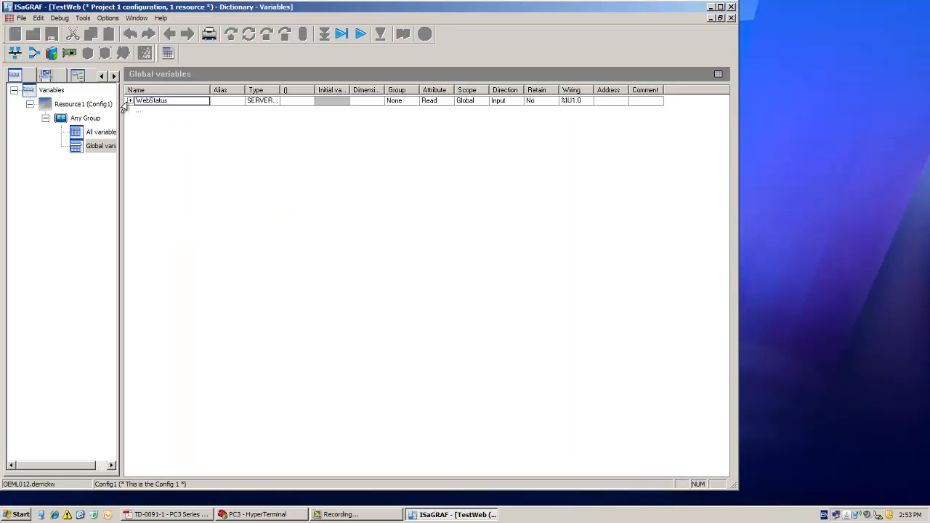
left_click(131, 101)
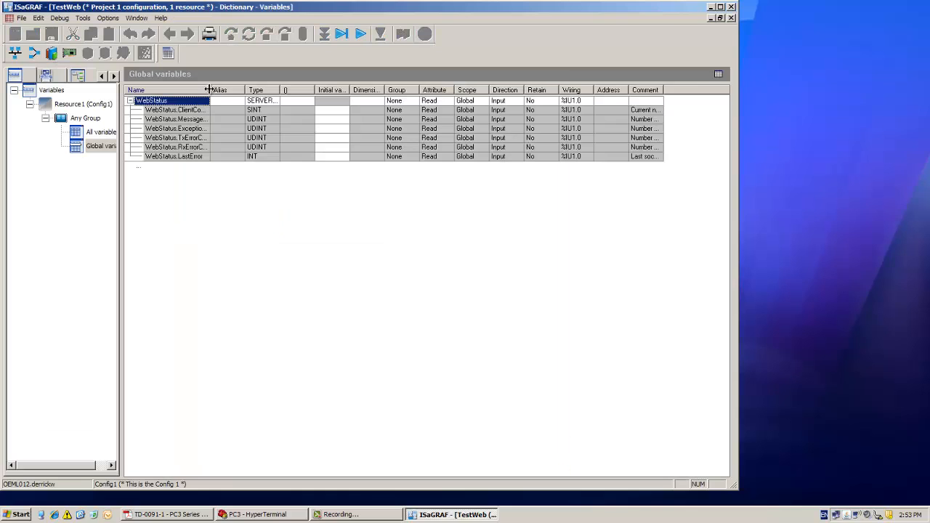
left_click_drag(210, 90, 247, 100)
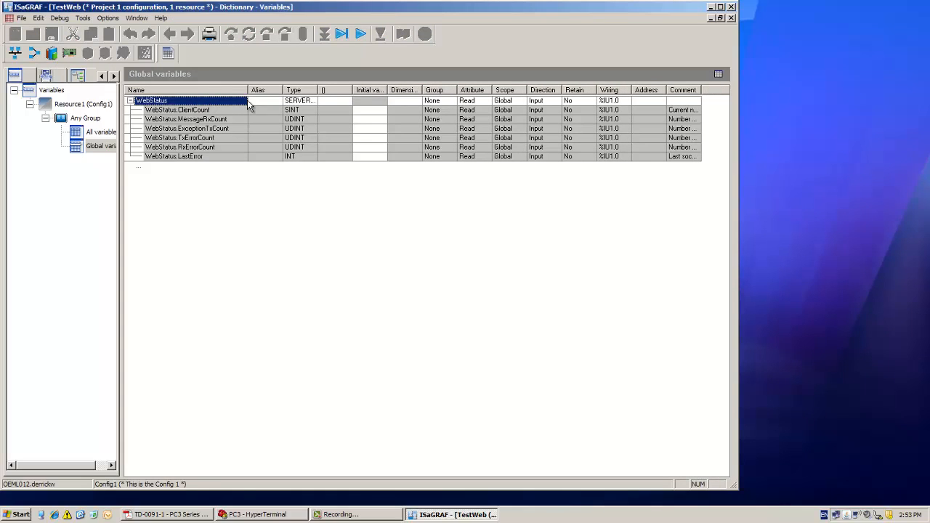
left_click(178, 111)
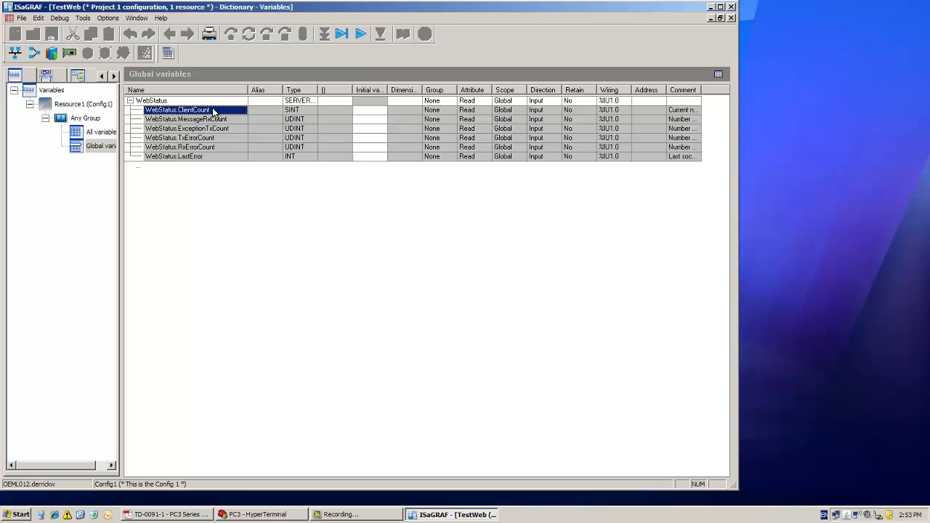
left_click(731, 17)
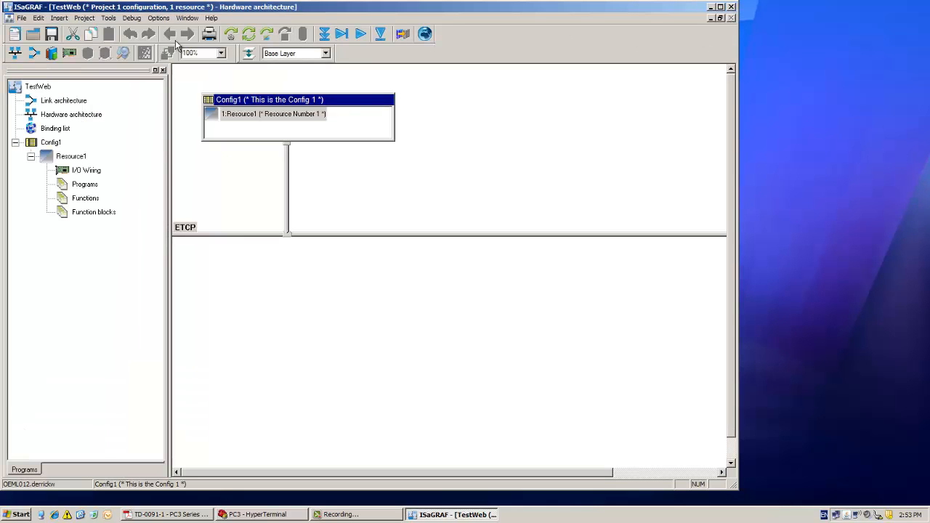
- Add a variable group named MyGroup1 to Resource1 in the link architecture
left_click(36, 54)
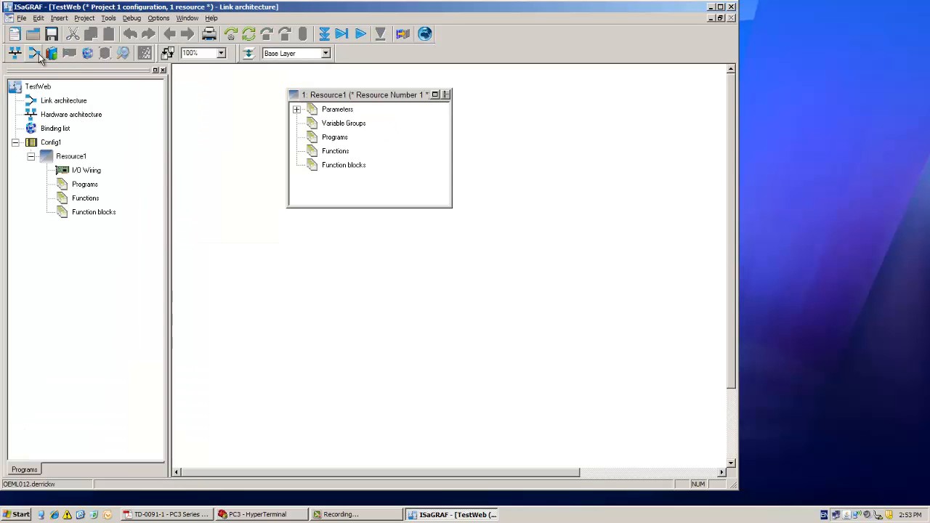
left_click(341, 125)
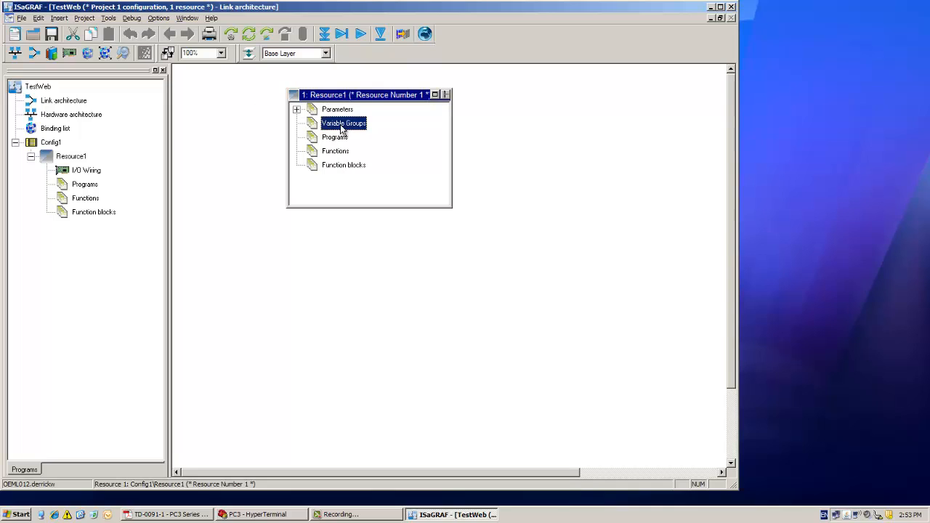
right_click(342, 129)
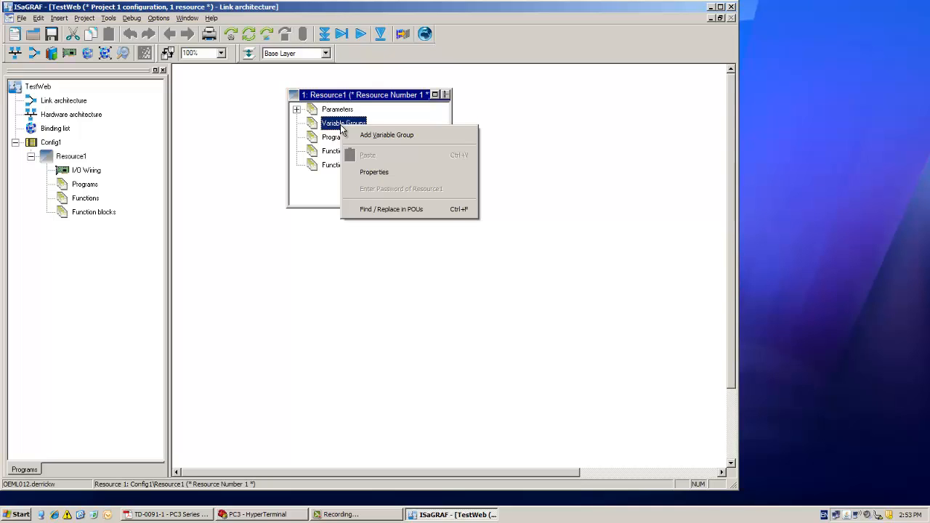
left_click(381, 136)
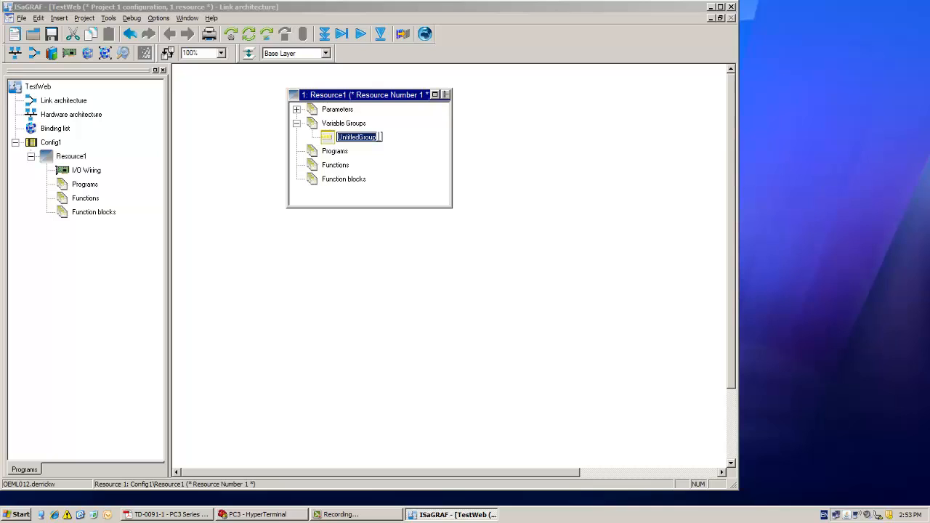
type("MyGroup1")
key("Return")
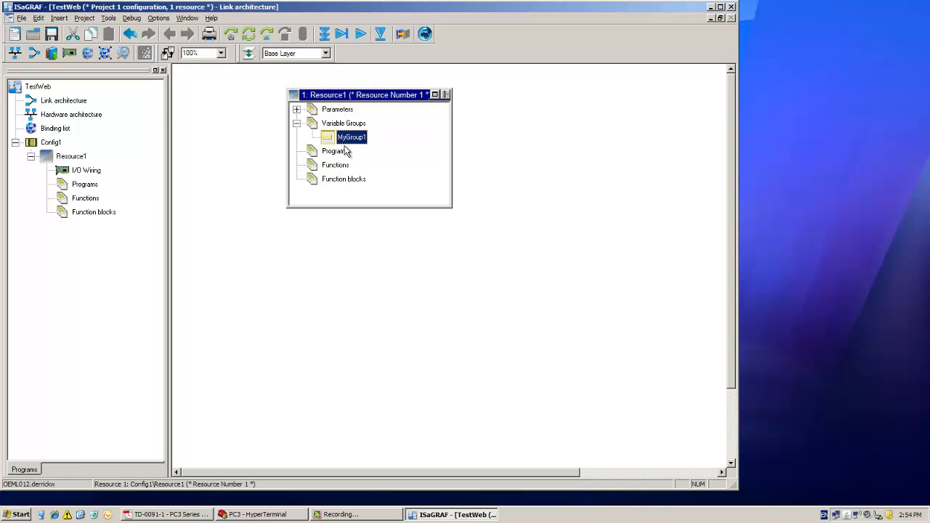
- Give the MyGroup1 variable group the comment "web WWWW"
right_click(343, 143)
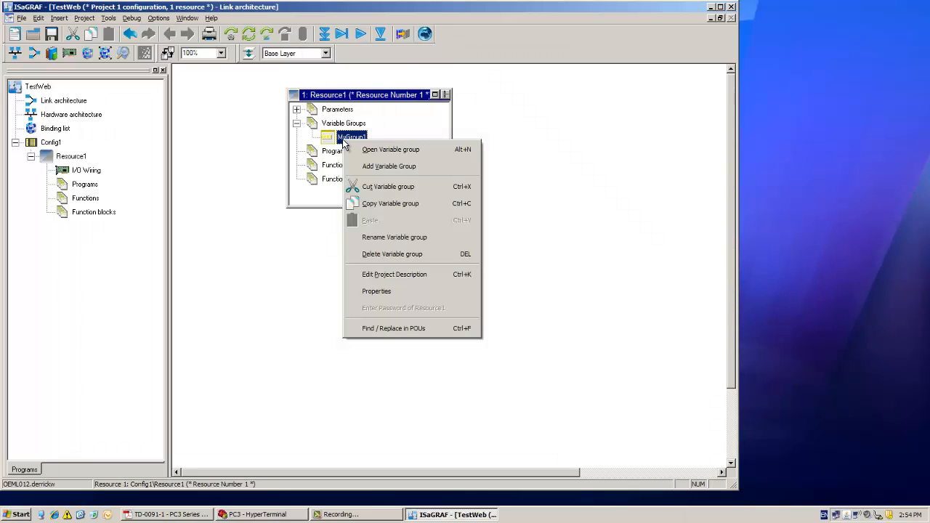
left_click(380, 238)
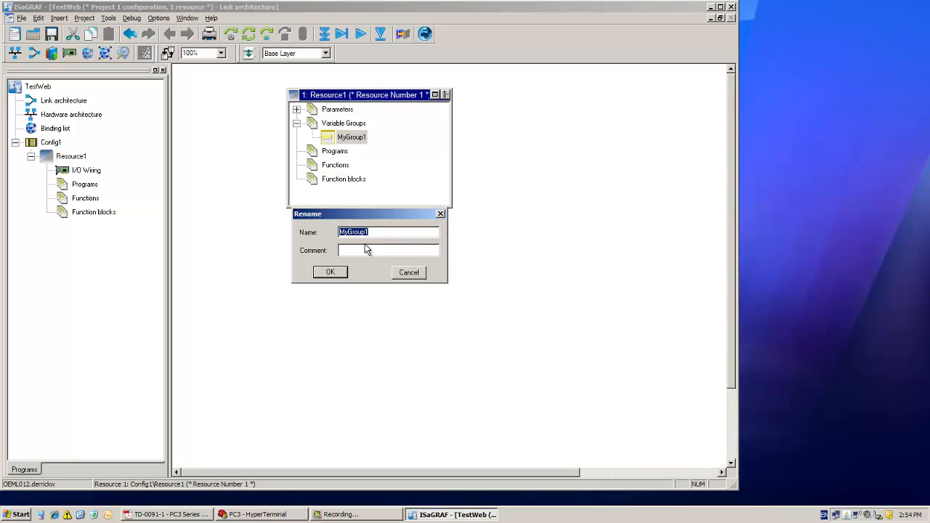
left_click(356, 249)
type("web")
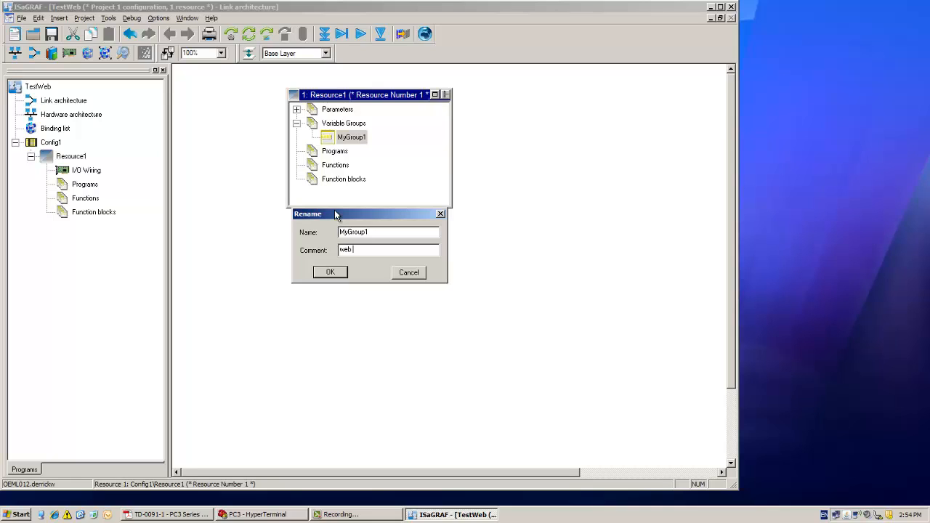
type("WWWW")
left_click(329, 272)
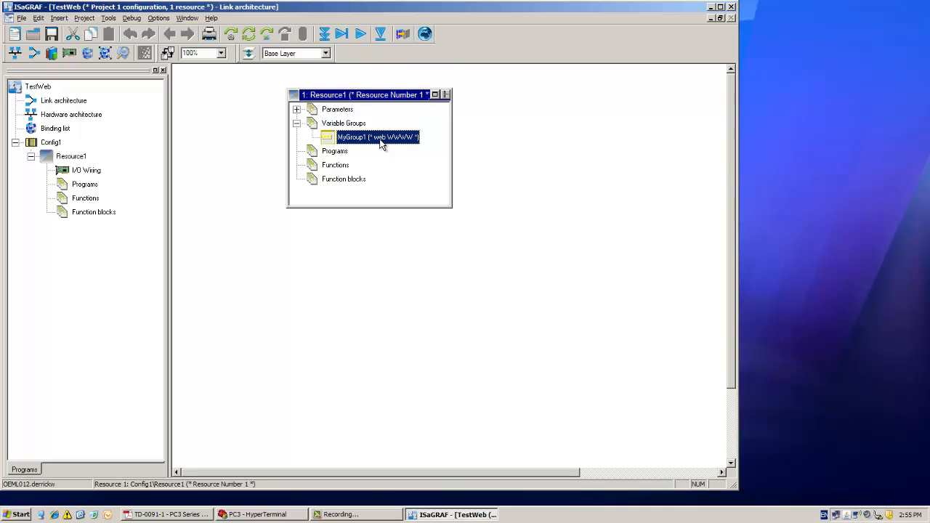
- Open MyGroup1 in the dictionary and add a BOOL variable MyBool with the initial value TRUE
double_click(355, 137)
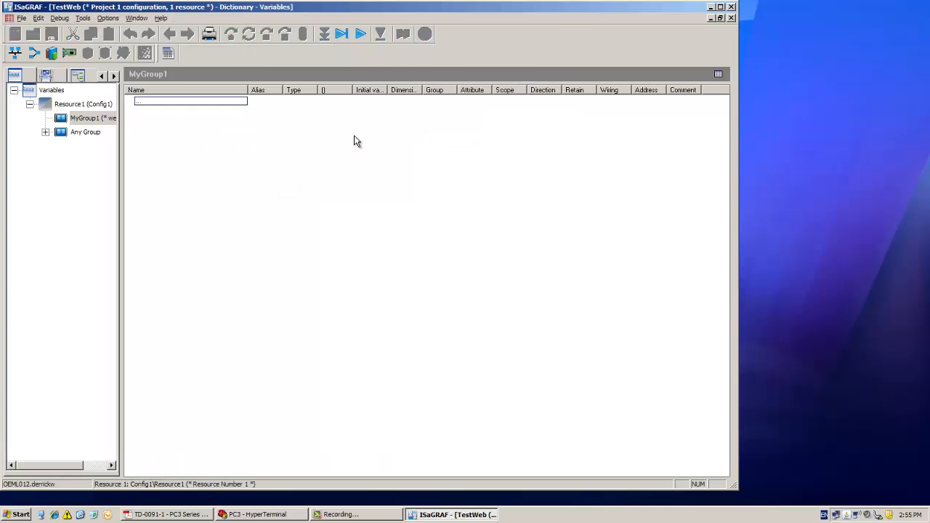
left_click(146, 102)
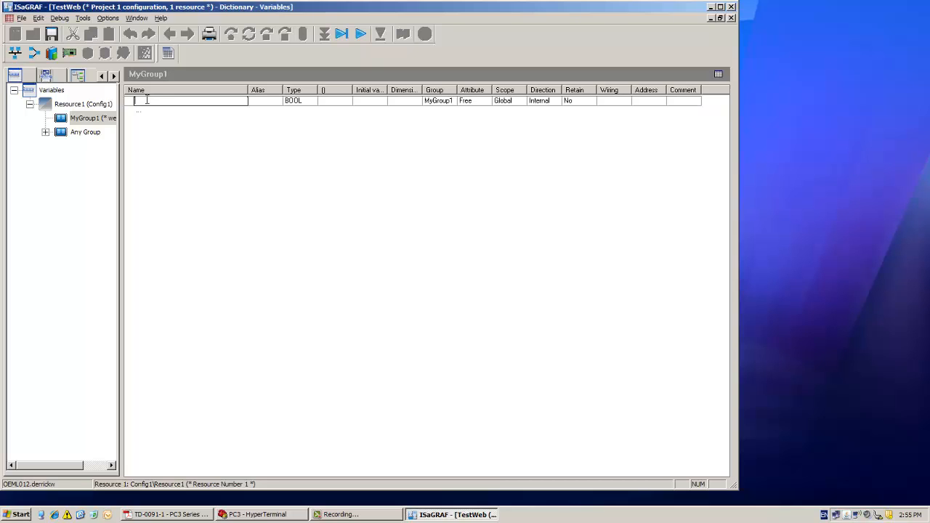
type("MyBool")
key("Tab")
key("Tab")
key("Tab")
key("Tab")
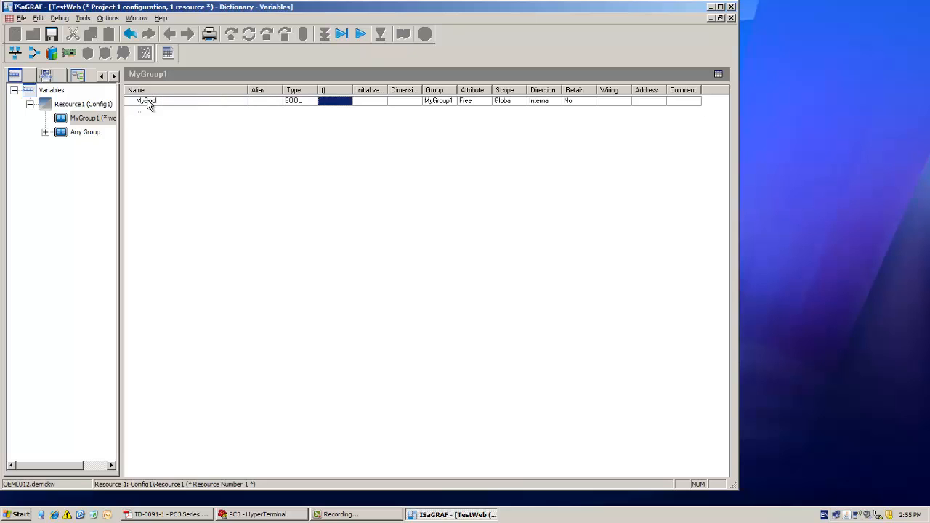
type("TRUE")
key("Return")
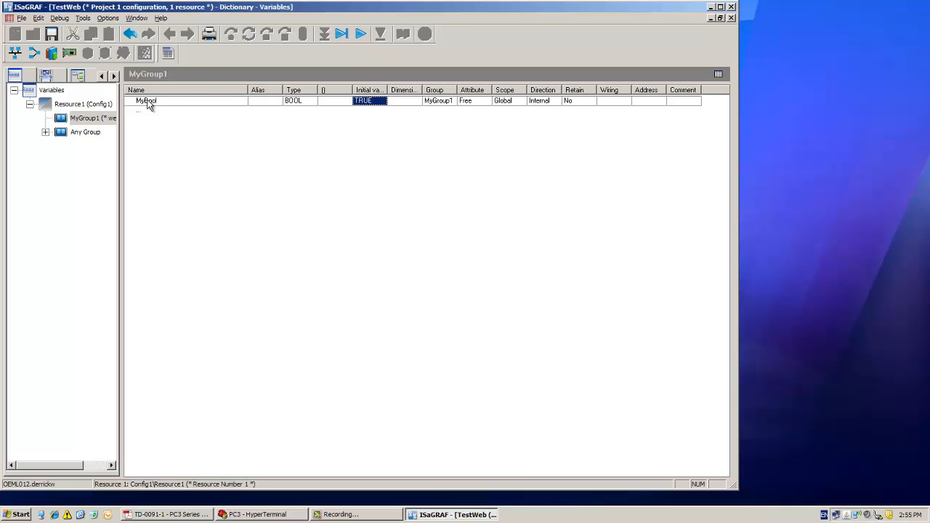
- Add a second variable named MyInt to MyGroup1 and set its type to DINT
key("Down")
key("Left")
key("Left")
key("Left")
key("Left")
type("My")
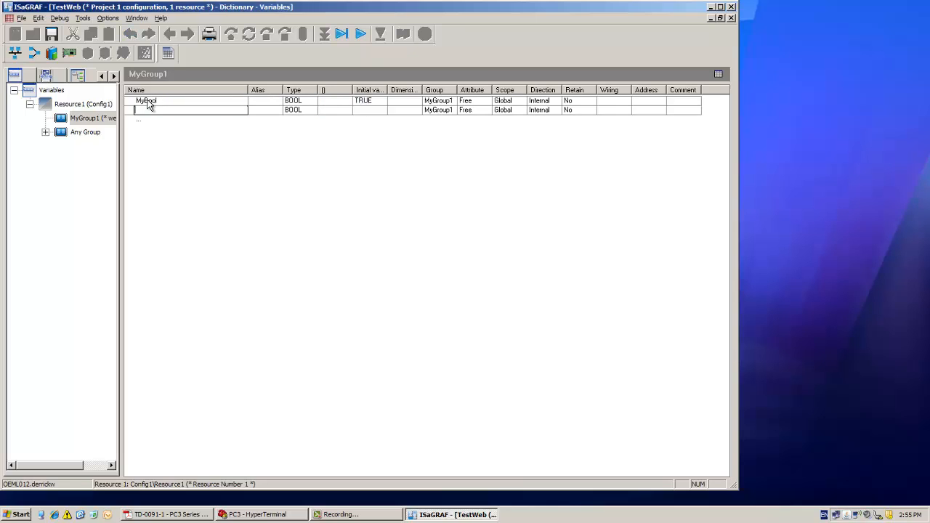
type("Int")
key("Return")
key("Right")
key("Right")
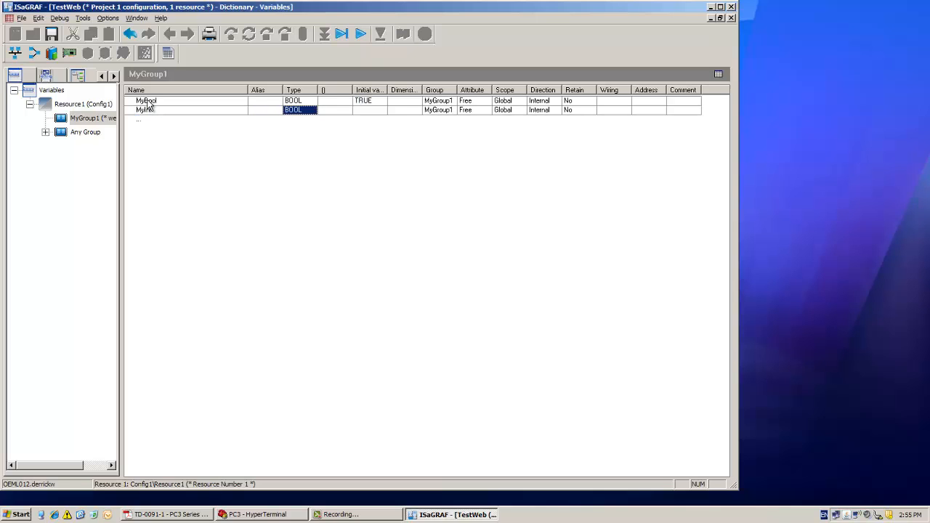
key("Return")
key("d")
key("Return")
- Set MyInt's initial value to 123456
key("Right")
key("Right")
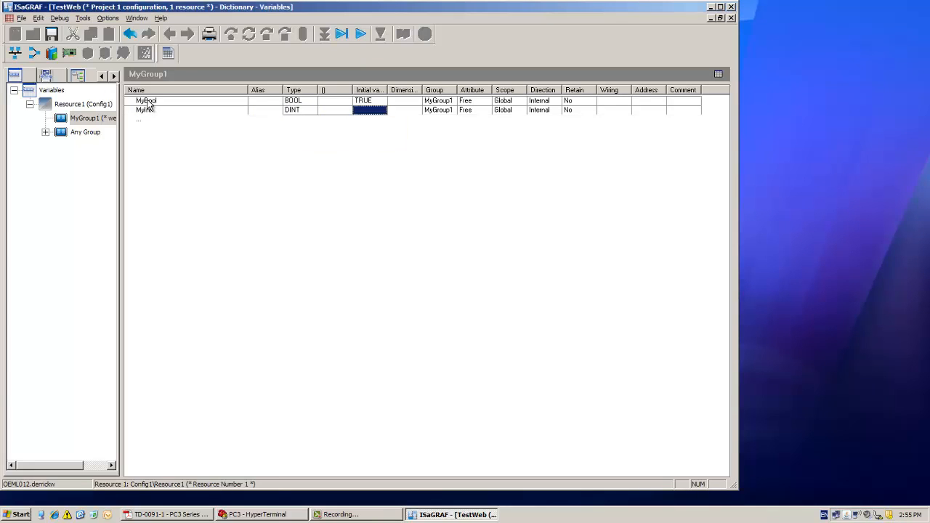
key("Return")
type("123456")
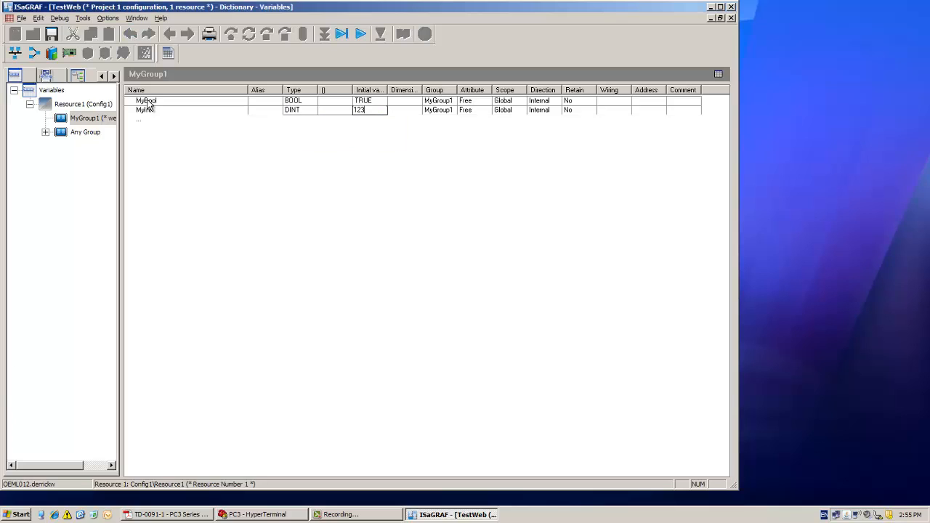
key("Return")
- Add a third variable named MyReal to MyGroup1 and set its type to REAL
key("Down")
key("Left")
key("Left")
key("Left")
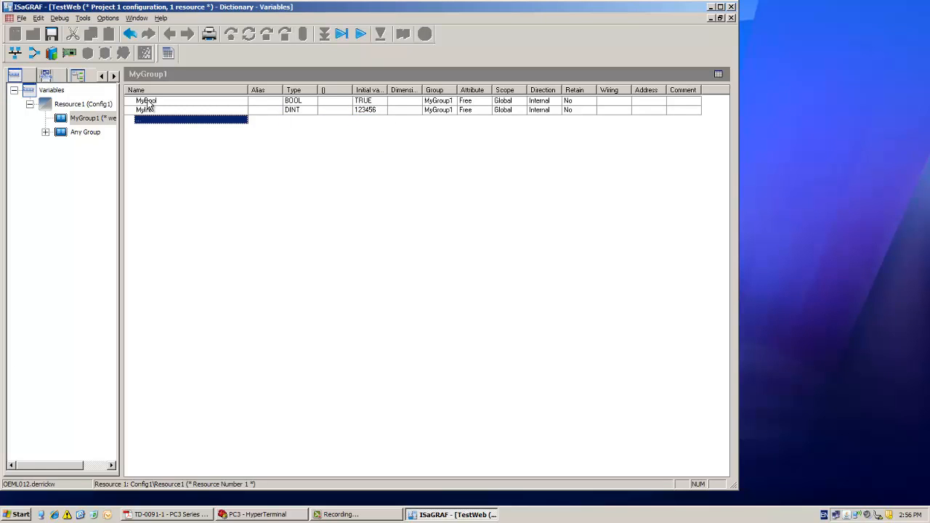
key("Return")
type("MyReal")
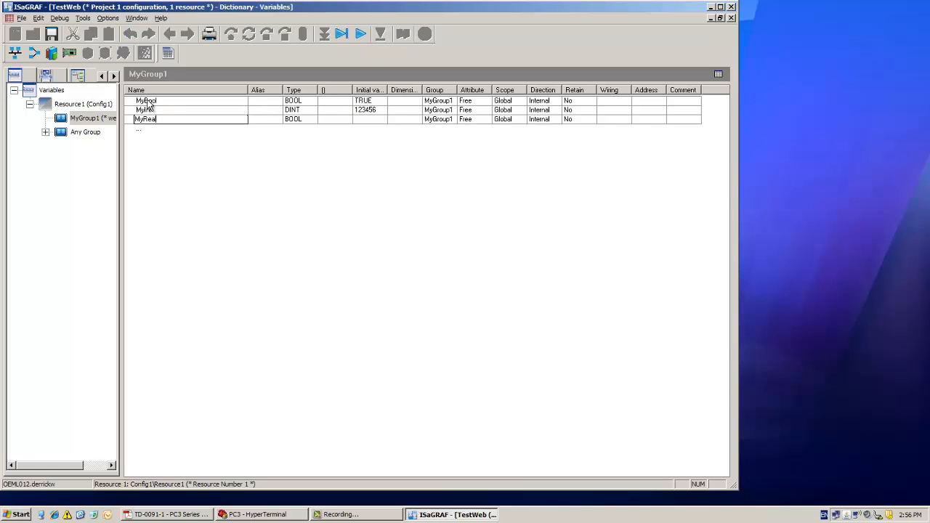
key("Return")
key("Right")
key("Right")
key("Return")
key("r")
- Set MyReal's initial value to 3.14159
key("Return")
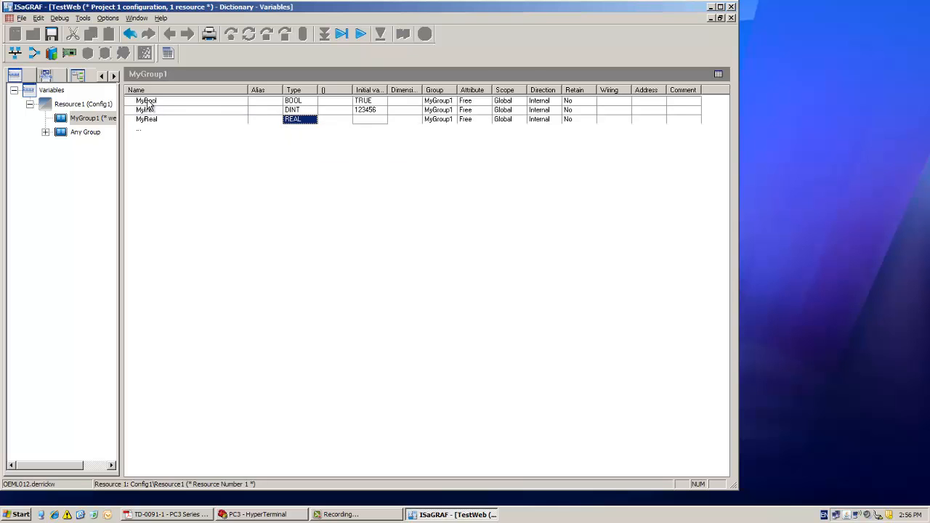
key("Right")
key("Right")
key("Return")
type("3.14159")
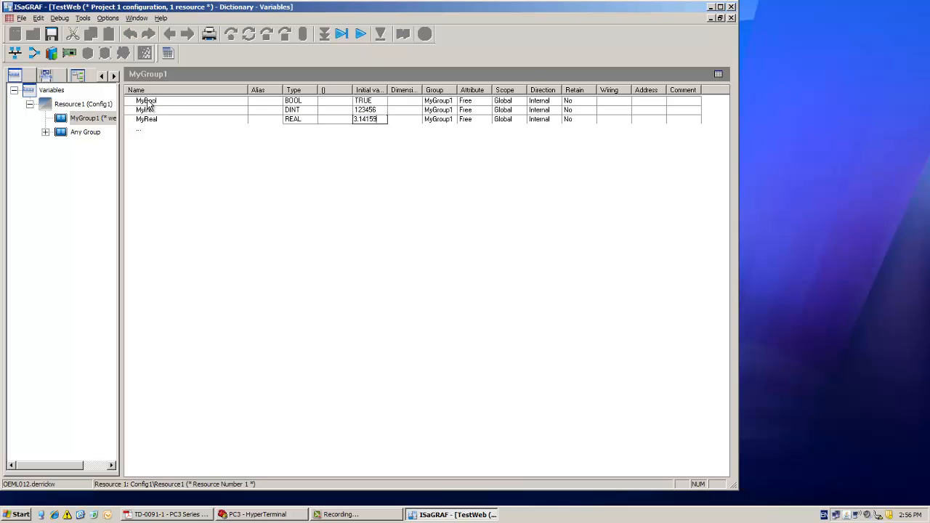
key("Return")
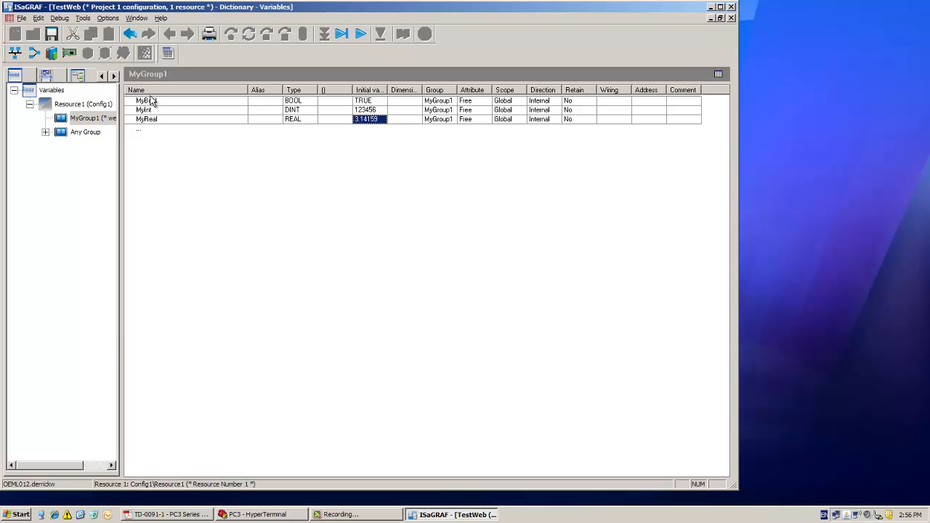
- Save and close the dictionary, and build the TestWeb project
left_click(66, 117)
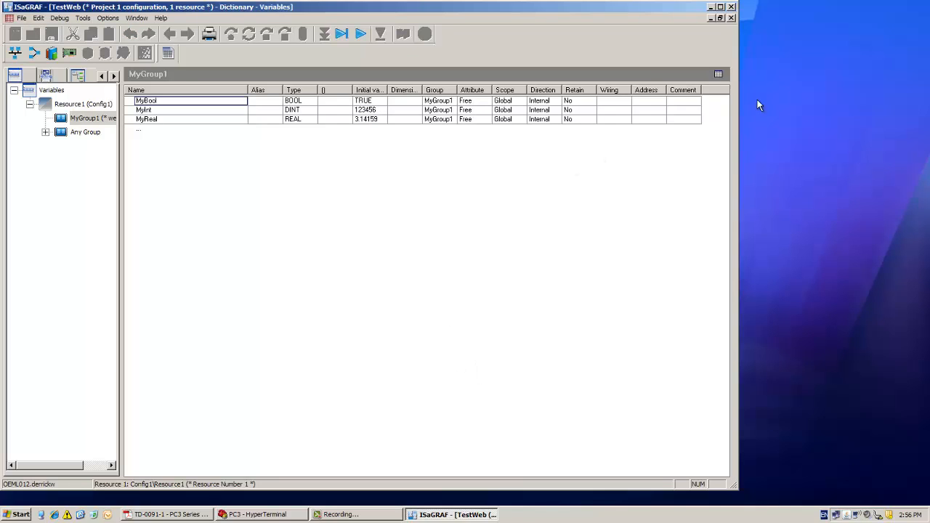
left_click(731, 18)
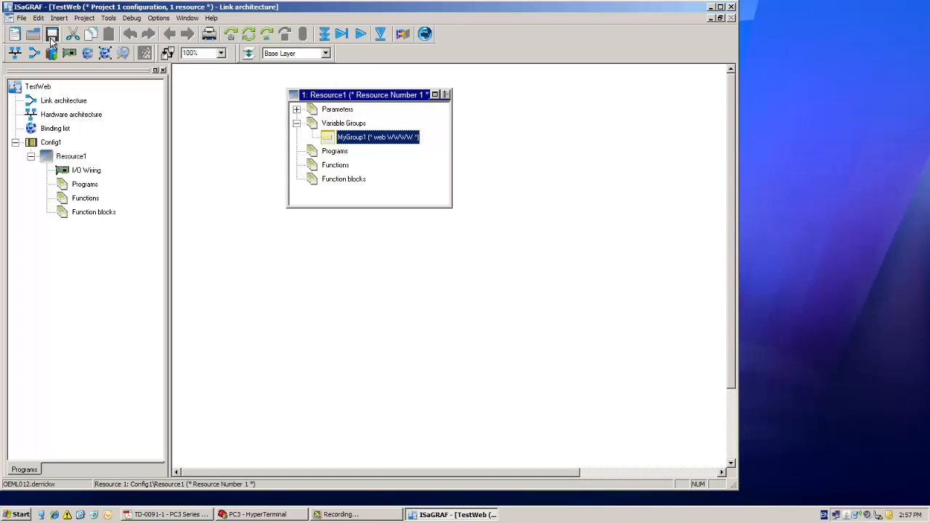
left_click(248, 34)
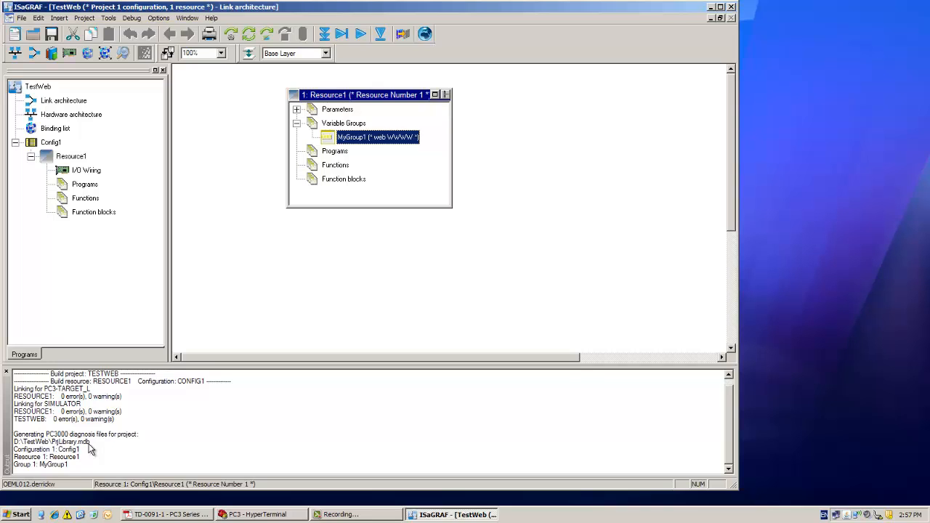
left_click(20, 467)
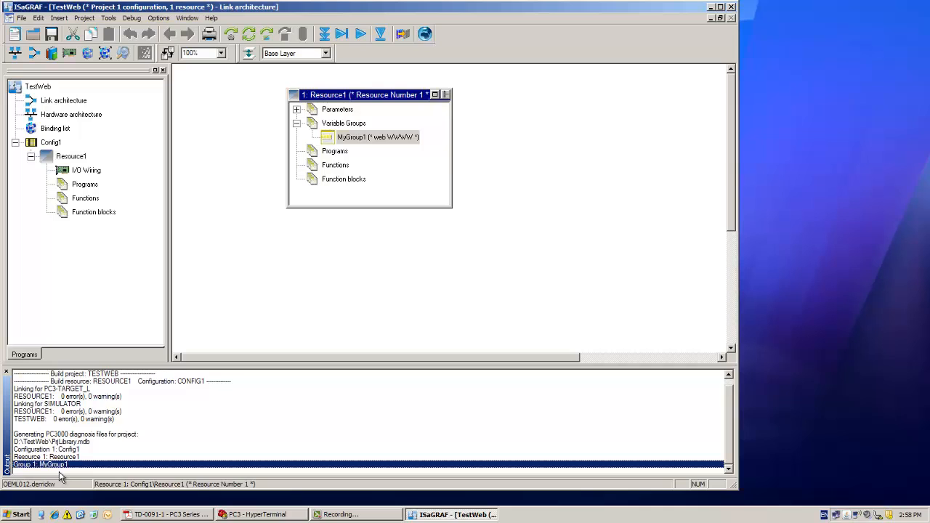
- Download Resource1's code to the target, stopping the resource that is already running
left_click(325, 34)
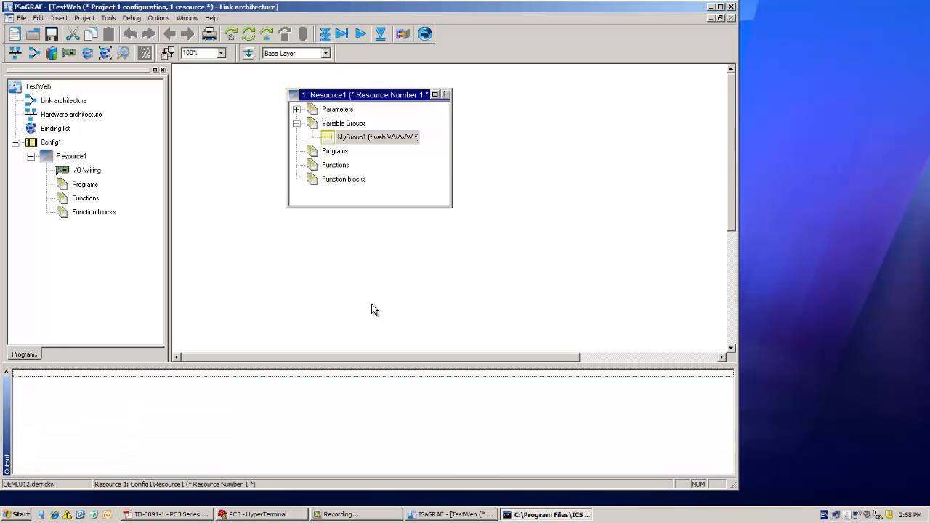
left_click(368, 298)
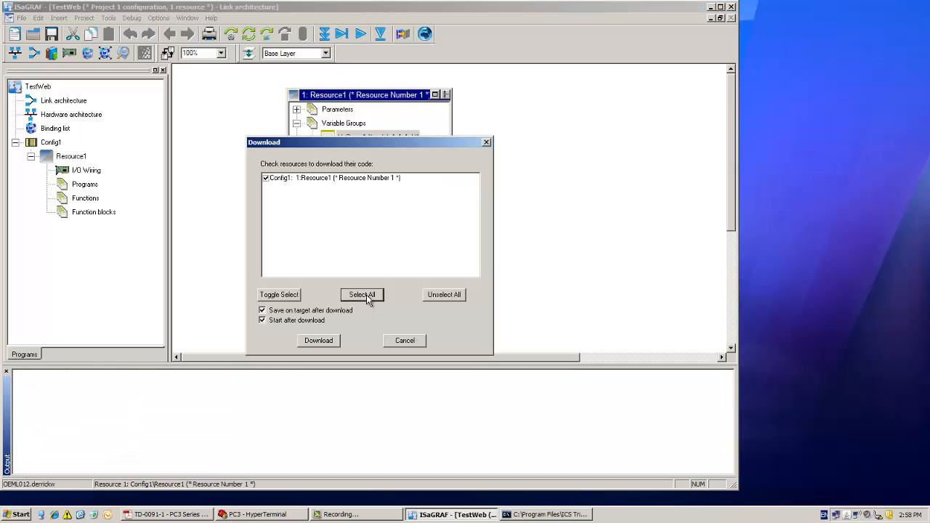
left_click(313, 343)
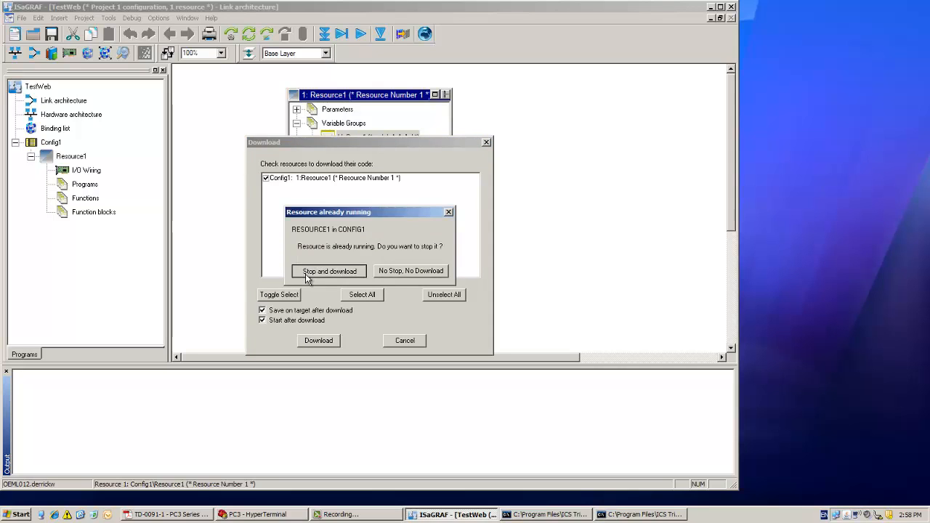
left_click(305, 274)
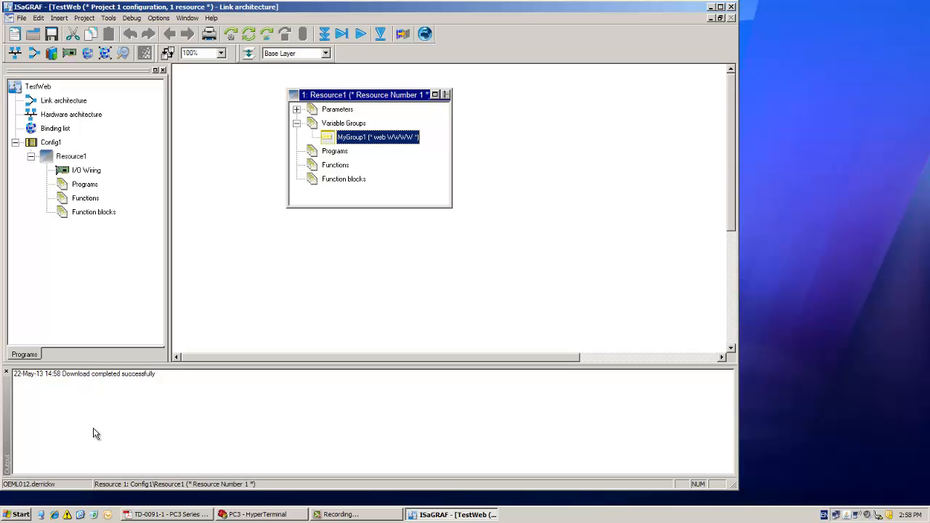
left_click(55, 515)
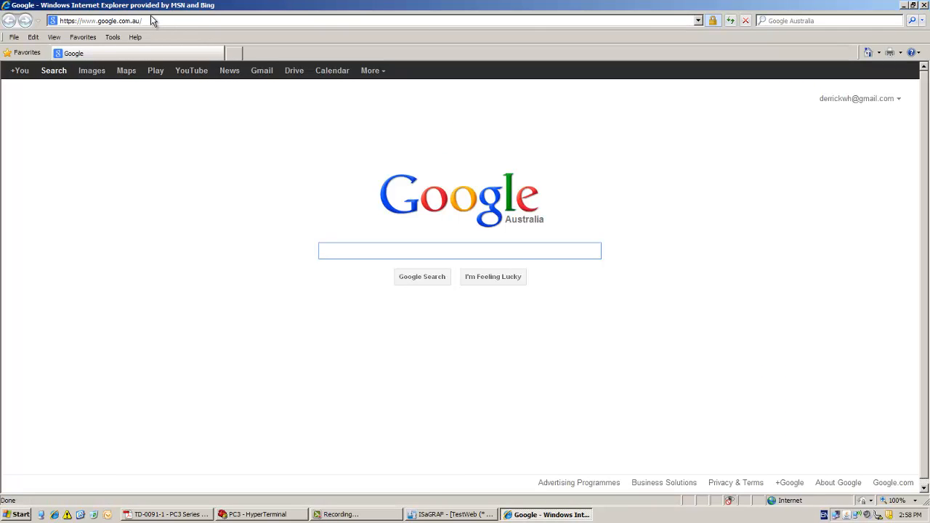
left_click(152, 20)
type("10.20")
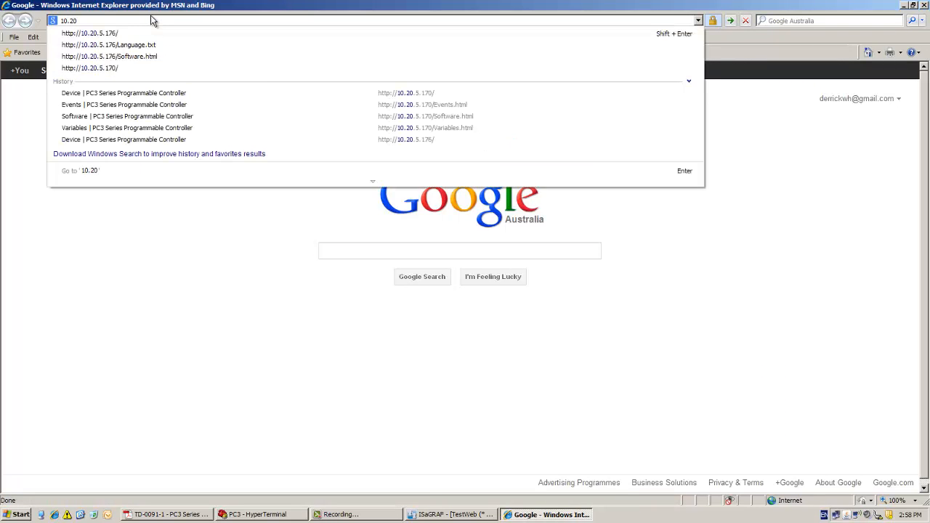
key("Down")
key("Return")
key("Return")
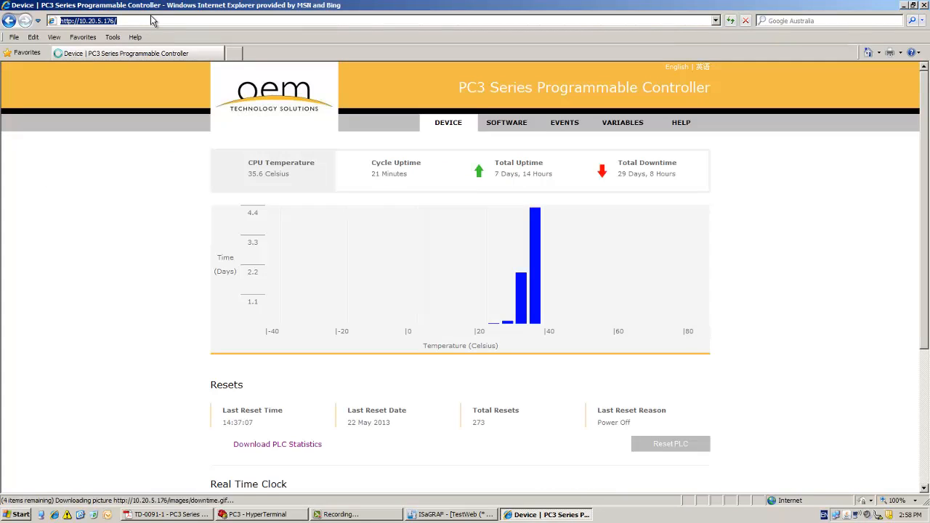
- Check the application name and version on the controller's Software page, and view the MyGroup1 values on its Variables page
left_click(515, 124)
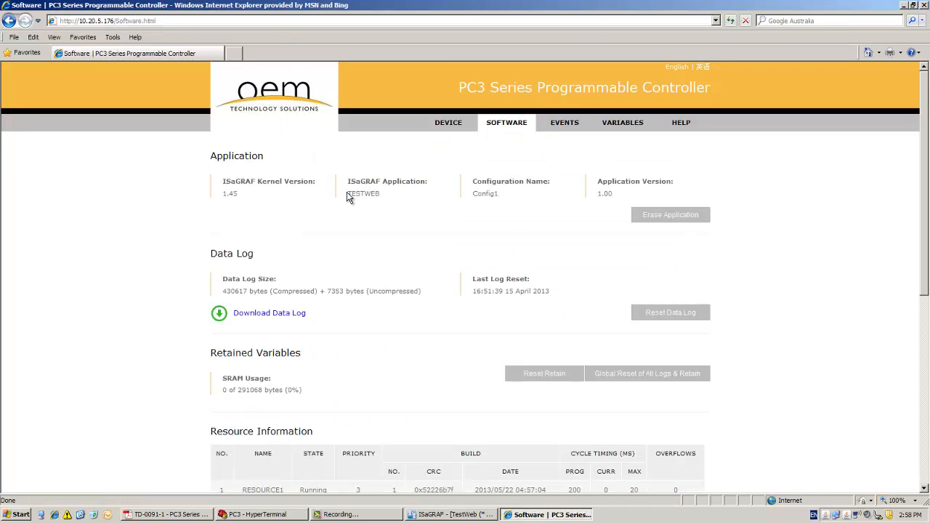
left_click_drag(346, 192, 405, 193)
left_click_drag(596, 193, 622, 194)
left_click(623, 123)
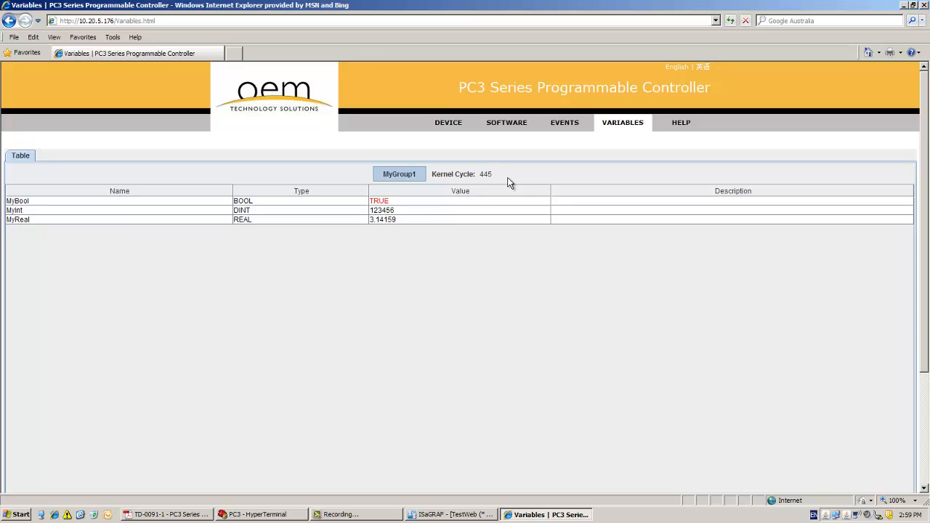
- Set the MyBool variable in MyGroup1 to FALSE, using the short entry FA, and confirm the update
double_click(401, 202)
key("BackSpace")
key("BackSpace")
key("BackSpace")
key("BackSpace")
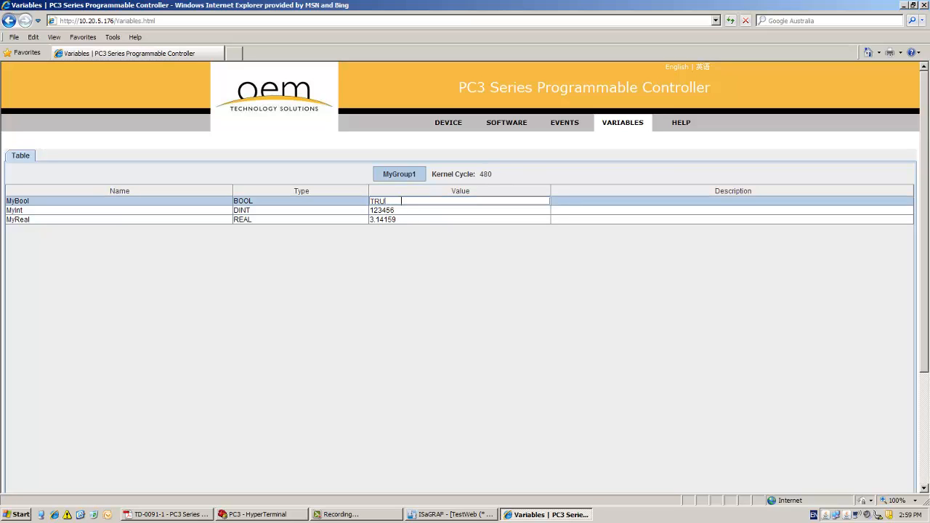
type("FA")
key("Return")
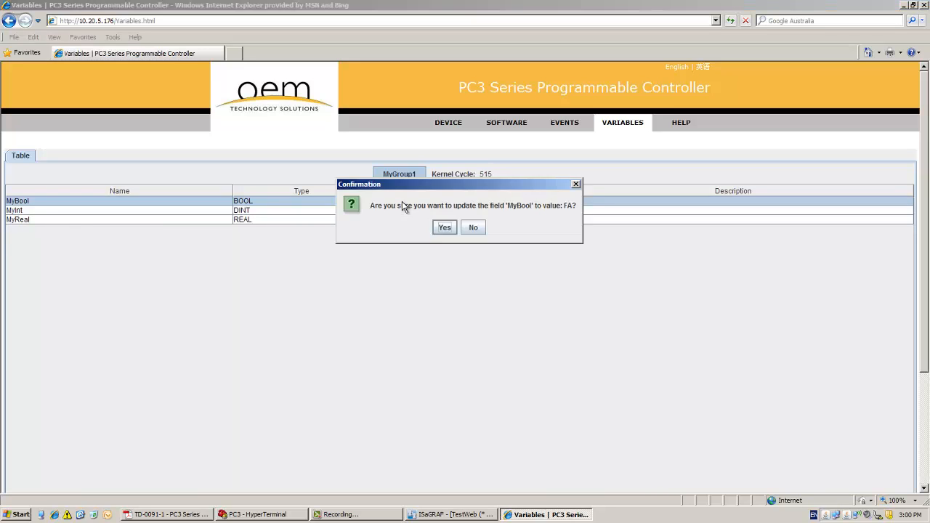
left_click(443, 229)
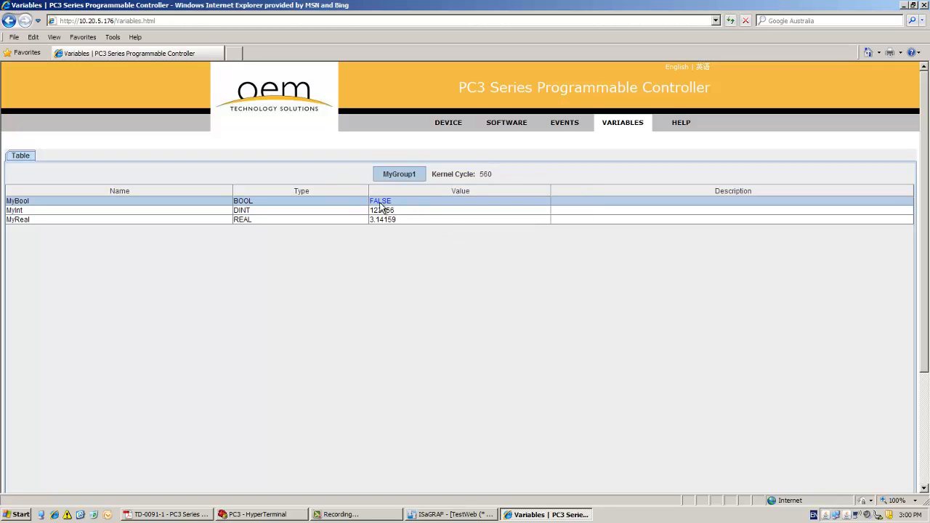
- Set the MyInt variable in MyGroup1 to 1234587 and confirm the update
double_click(411, 210)
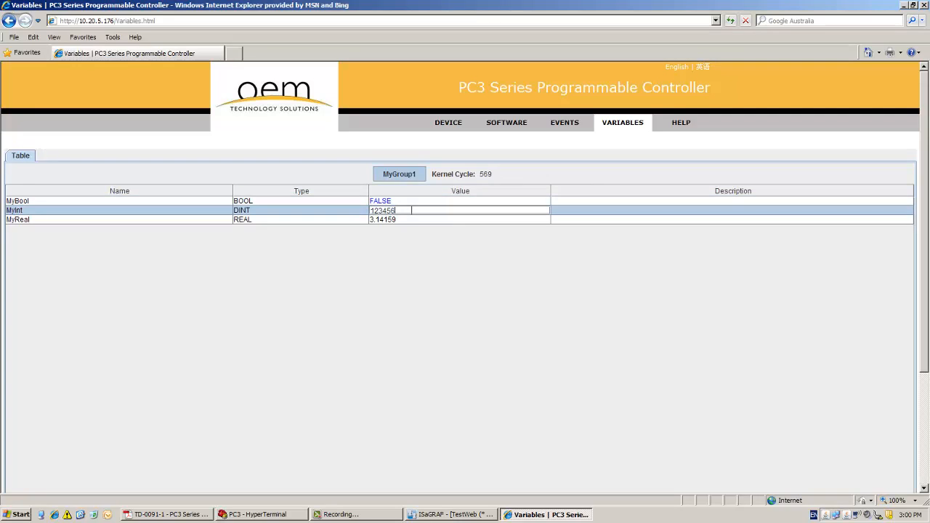
key("BackSpace")
type("87")
key("Return")
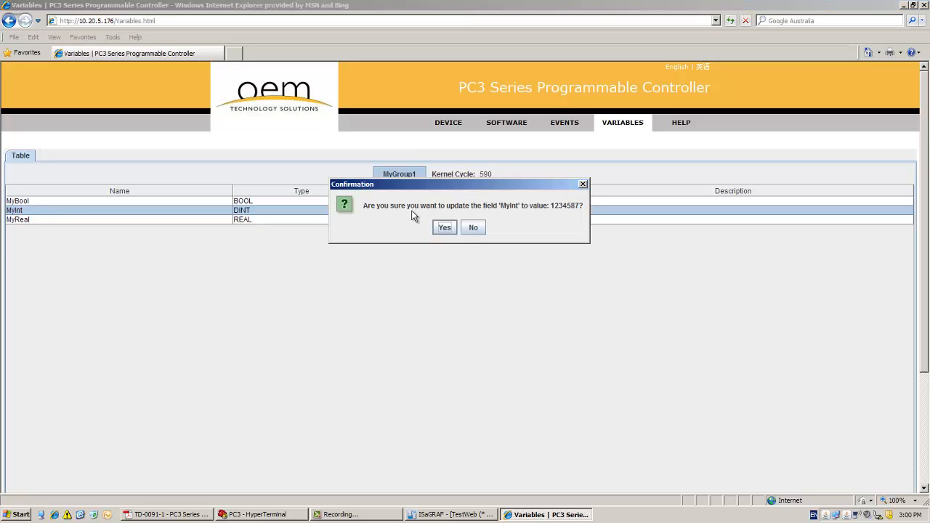
left_click(443, 229)
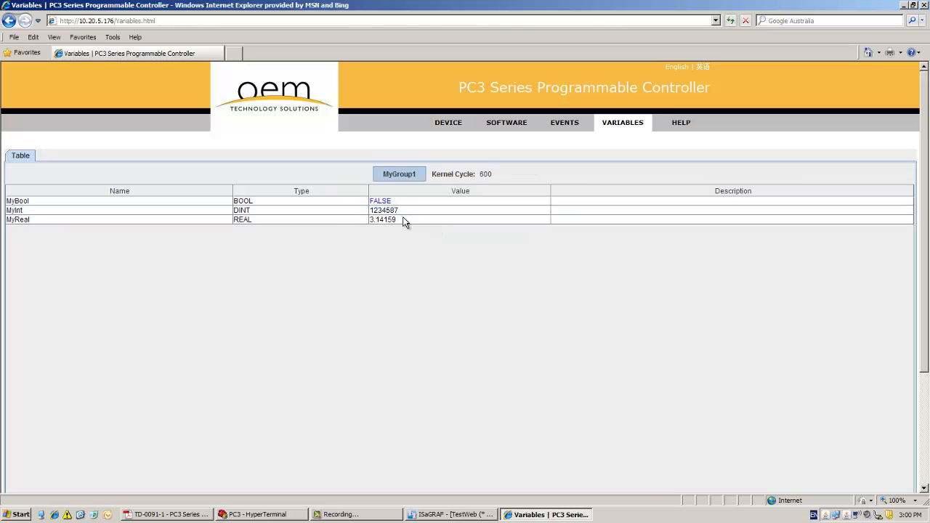
- Set the MyReal variable in MyGroup1 to 1.57 and confirm the update
left_click(404, 219)
key("BackSpace")
key("BackSpace")
key("BackSpace")
key("BackSpace")
key("BackSpace")
key("BackSpace")
key("BackSpace")
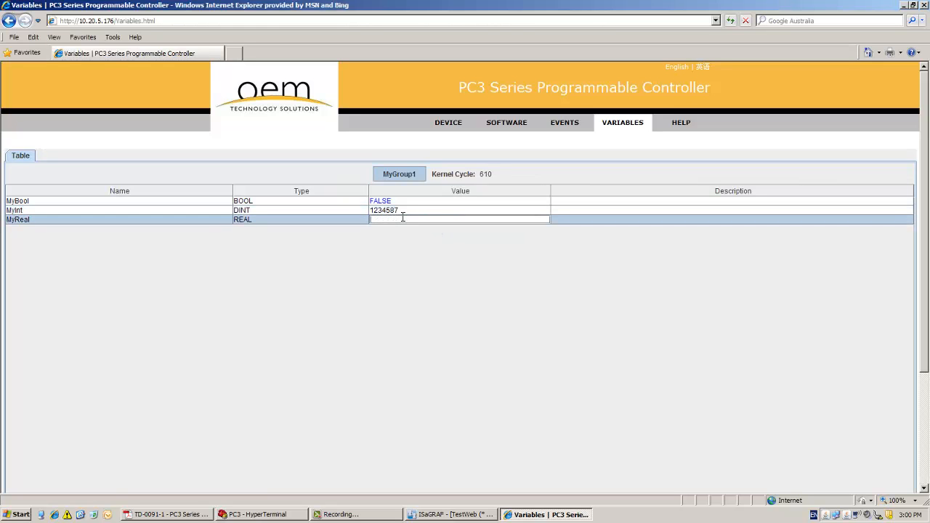
type("1.57")
key("Return")
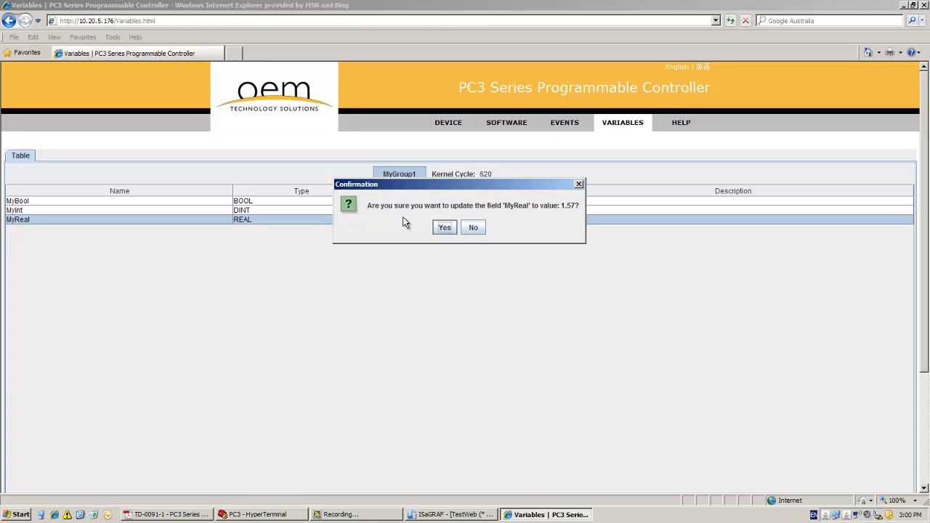
left_click(445, 228)
- Switch to ISaGRAF with the TestWeb project's link architecture
left_click(451, 515)
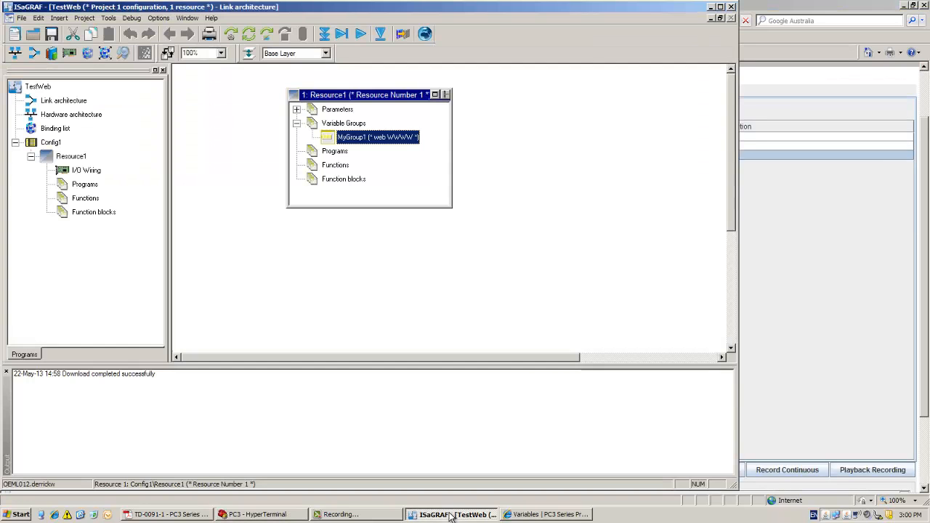